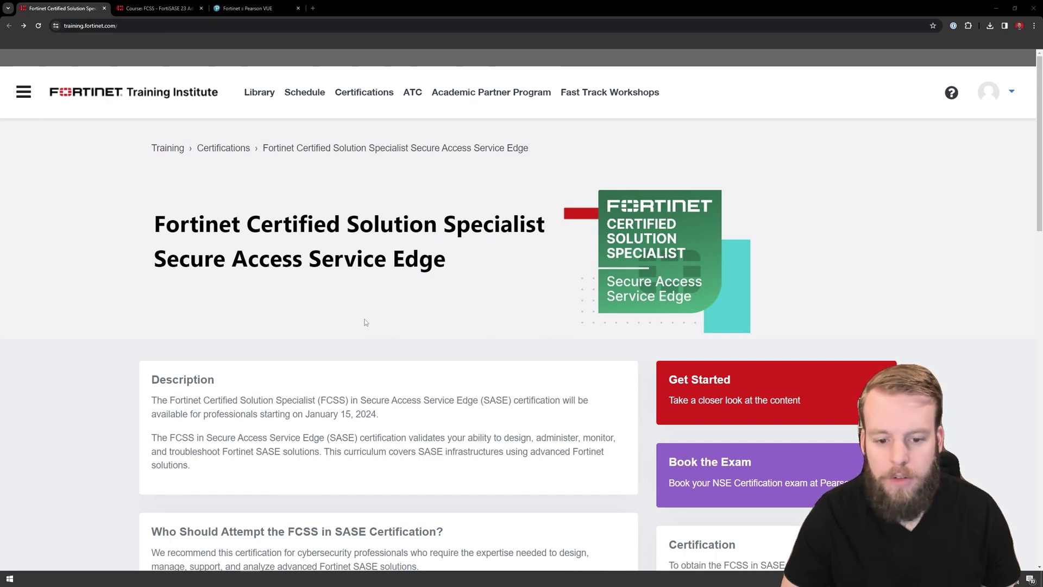
# - Expand the SD-WAN and FCSS—FortiSASE 23 Administrator exam entries to see 30 questions, 60 minutes, English
pyautogui.scroll(-13, 353, 293)
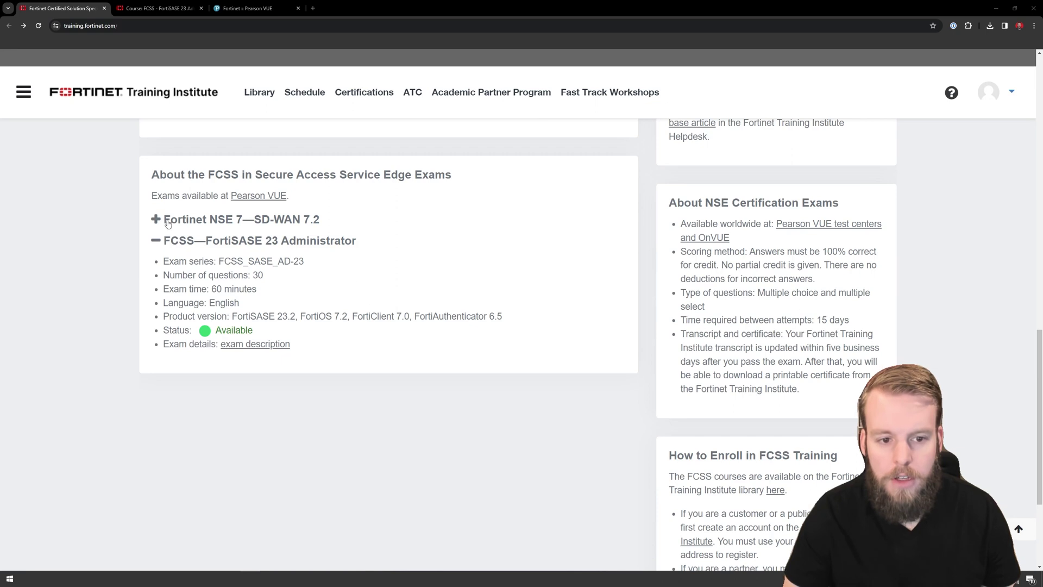
pyautogui.click(168, 220)
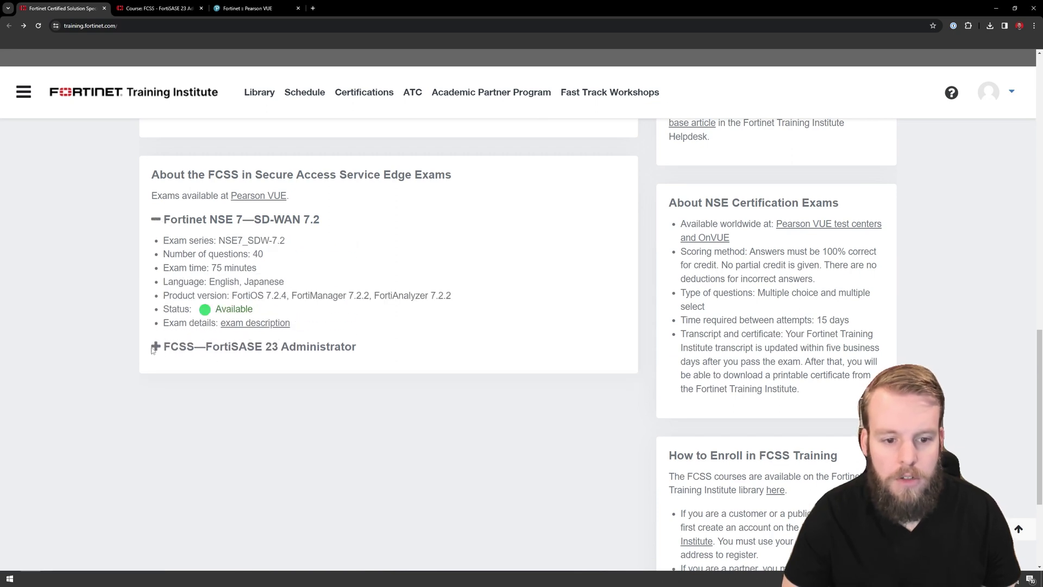
pyautogui.click(153, 348)
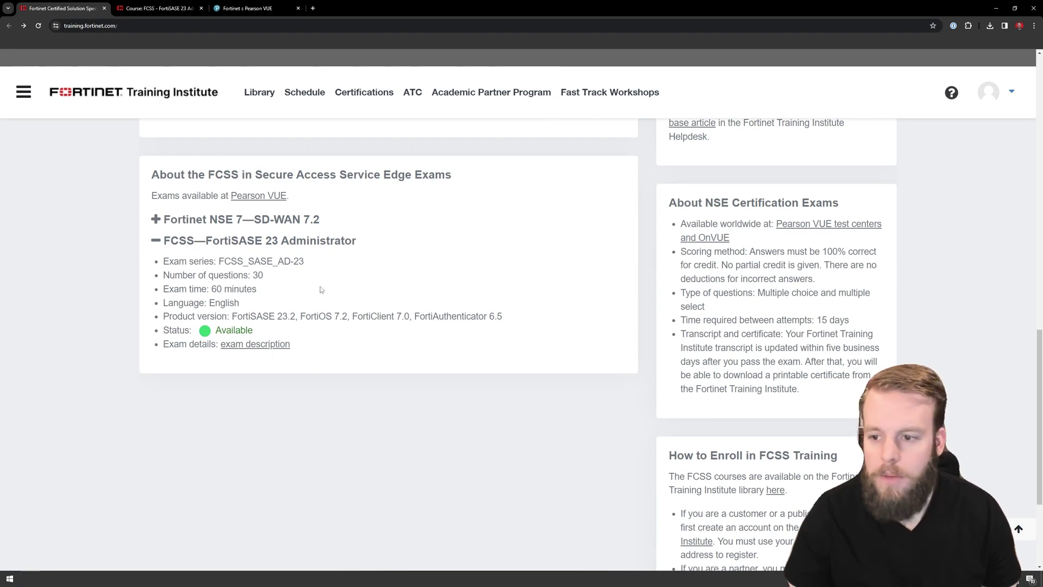
# - Browse the FCSS FortiSASE 23 course page through its lessons and resources
pyautogui.press('Home')
pyautogui.click(149, 8)
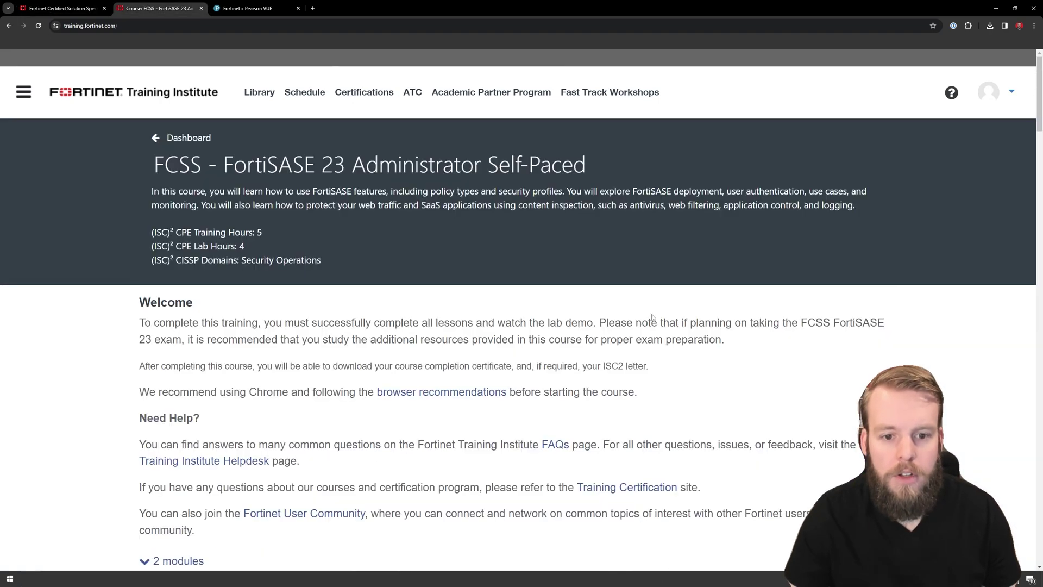
pyautogui.scroll(-4, 931, 363)
pyautogui.scroll(-15, 931, 364)
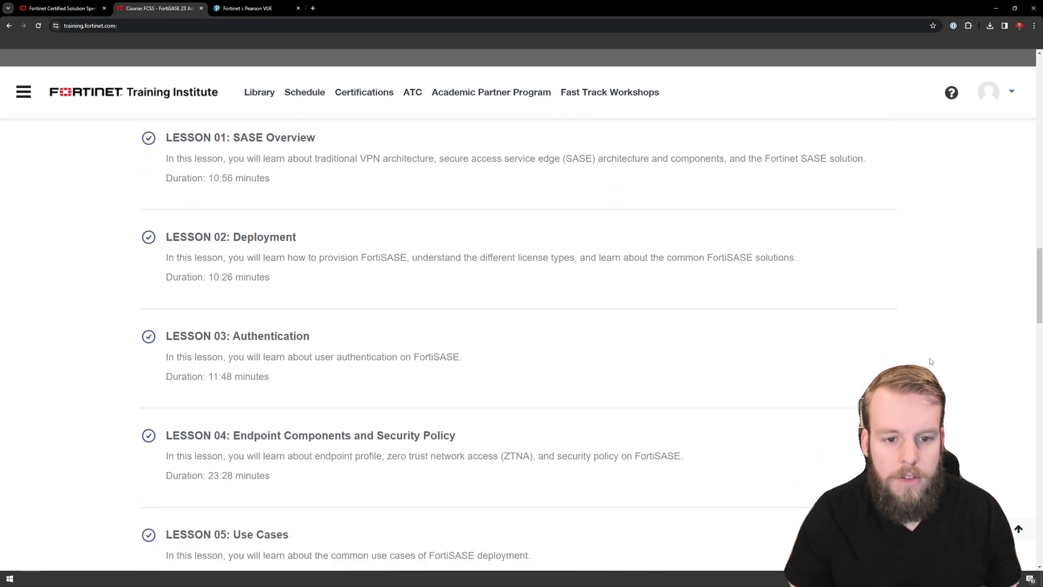
pyautogui.scroll(-3, 927, 356)
pyautogui.scroll(-3, 262, 330)
pyautogui.scroll(-5, 262, 330)
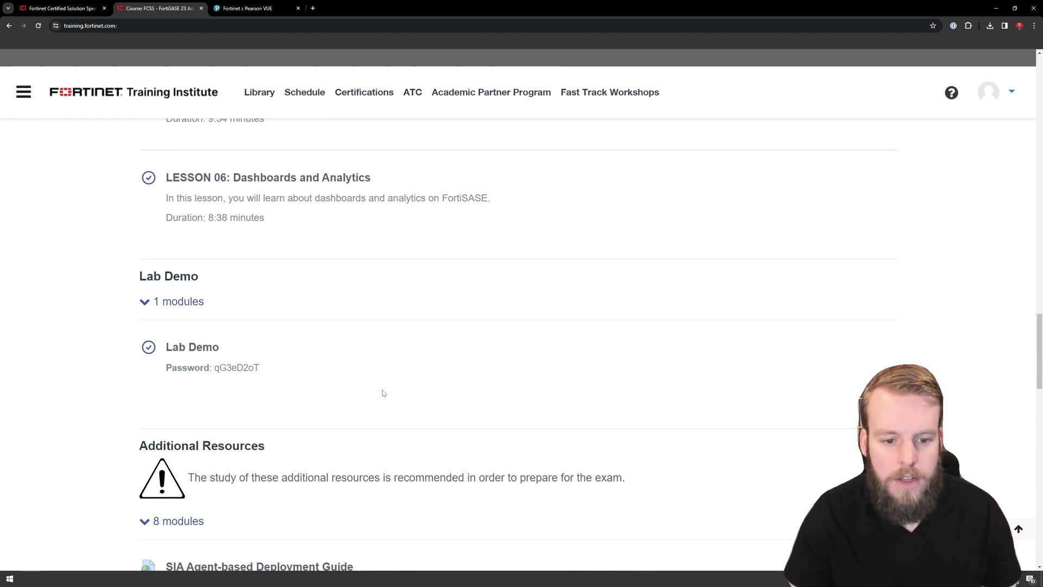
pyautogui.scroll(-3, 383, 393)
pyautogui.scroll(-8, 383, 393)
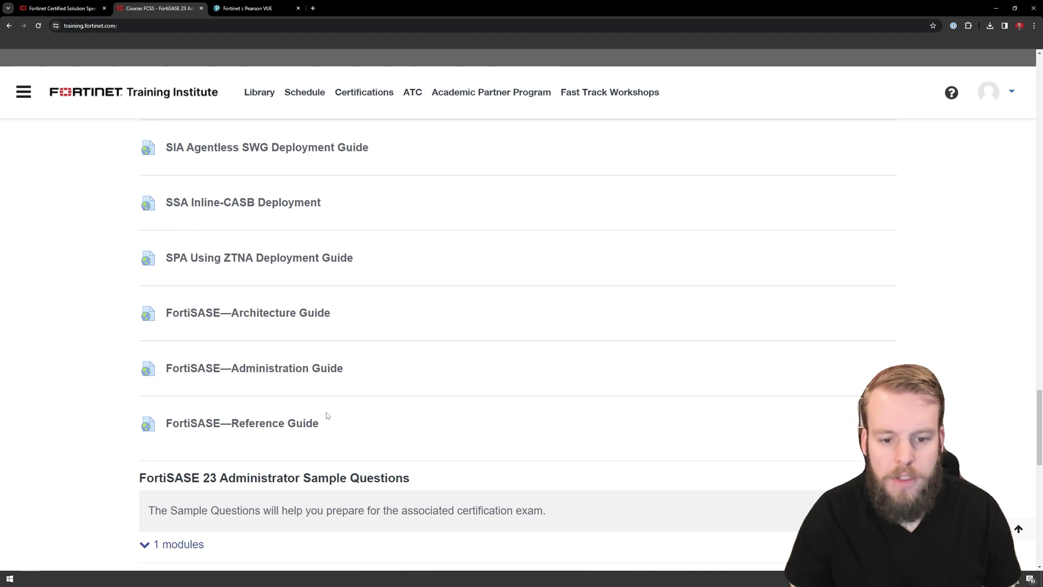
pyautogui.scroll(-5, 500, 320)
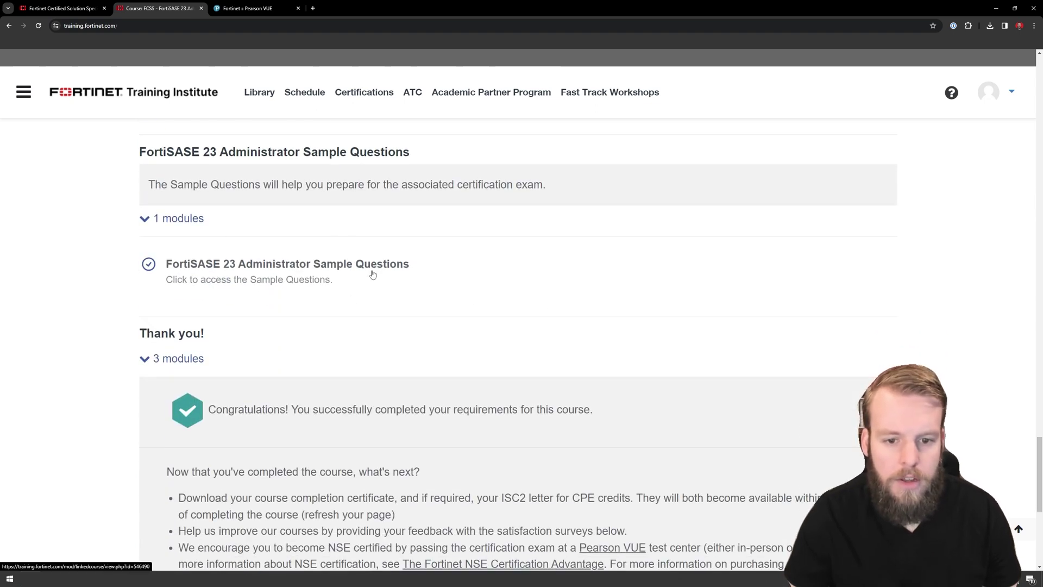
pyautogui.scroll(-5, 409, 293)
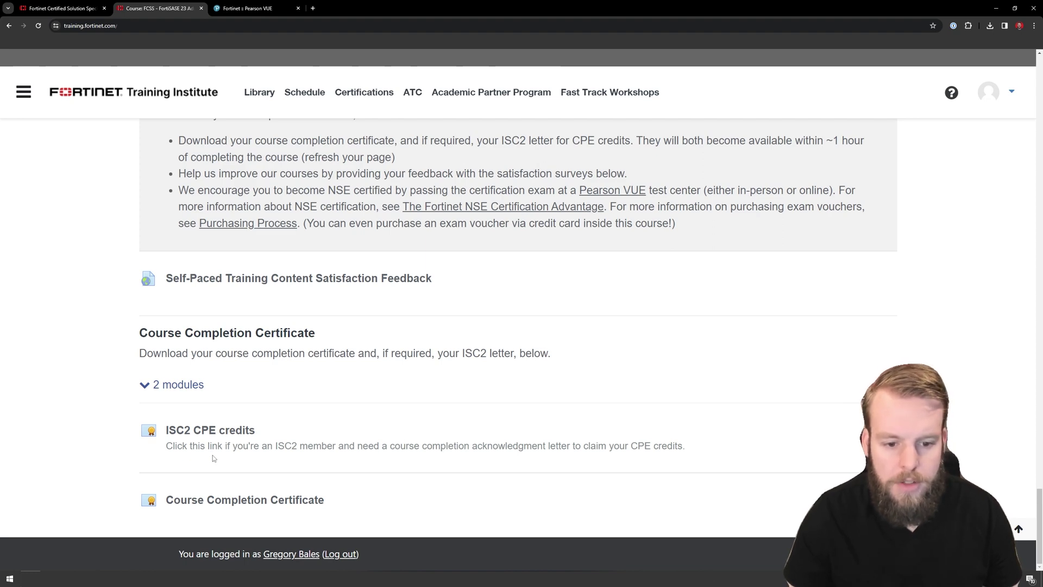
pyautogui.scroll(15, 406, 429)
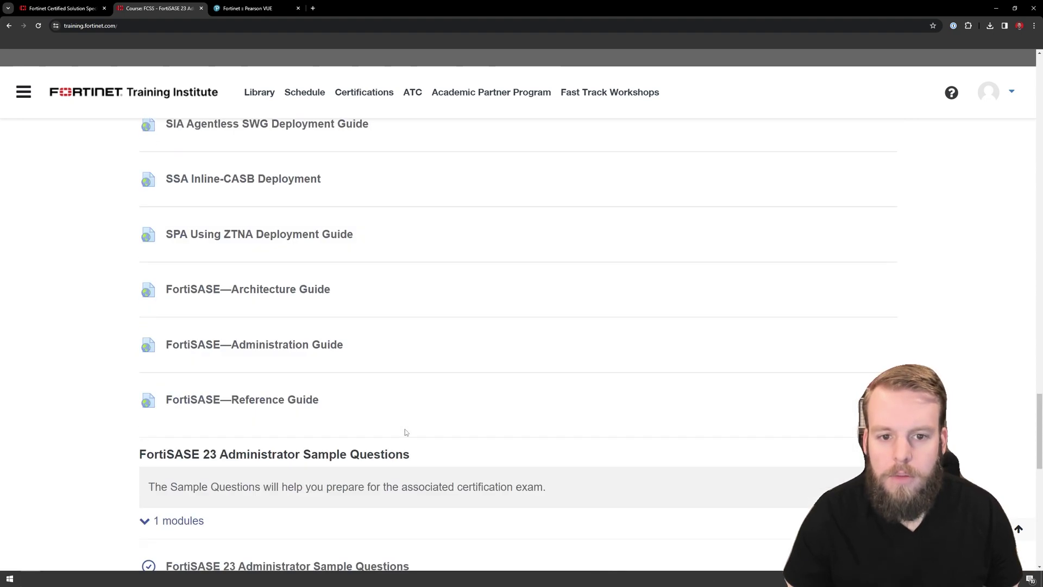
# - Sign in to the Fortinet test-taker account on Pearson VUE using the saved login
pyautogui.click(263, 8)
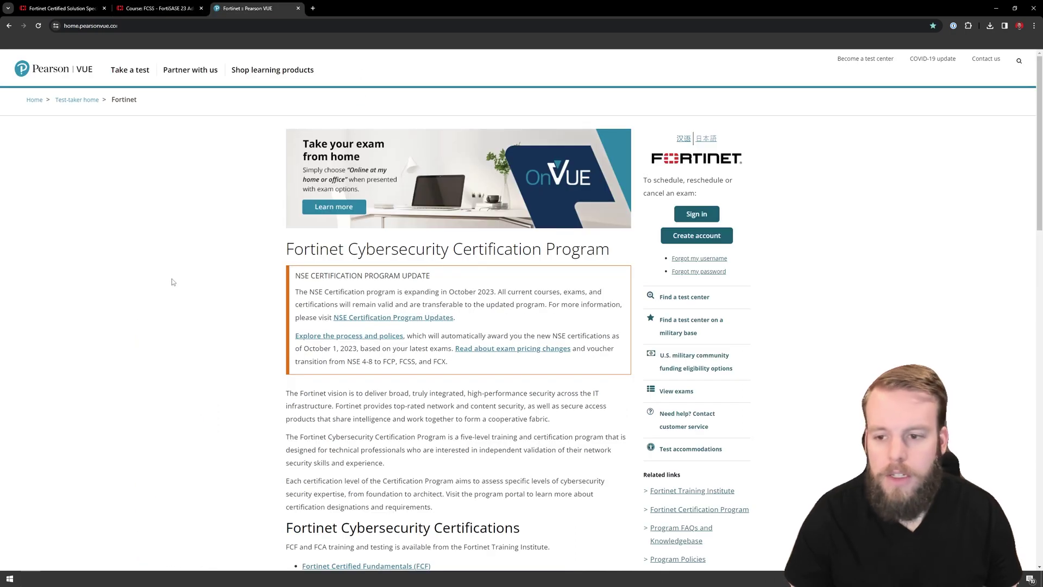
pyautogui.click(700, 216)
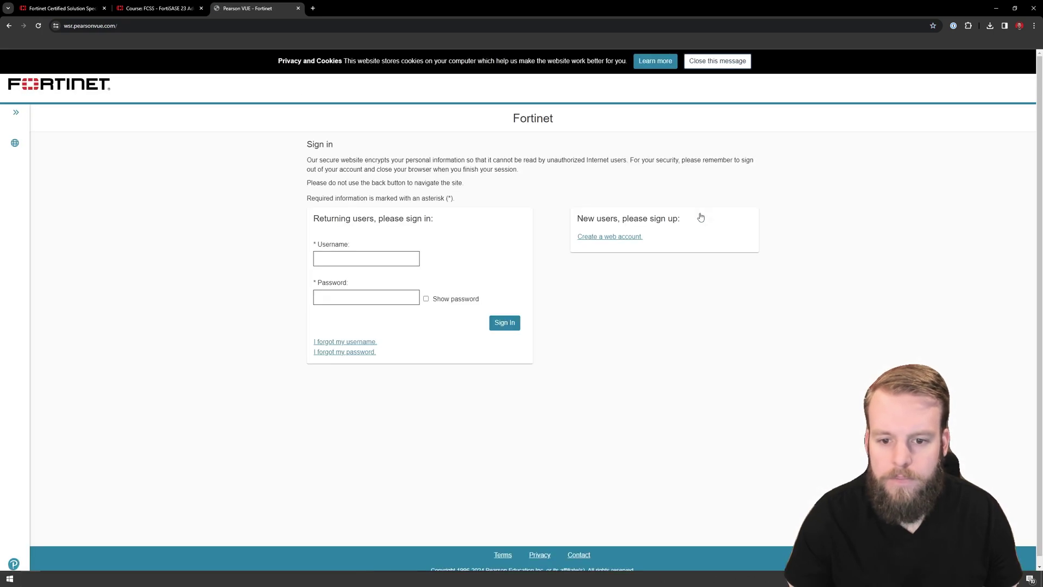
pyautogui.click(383, 259)
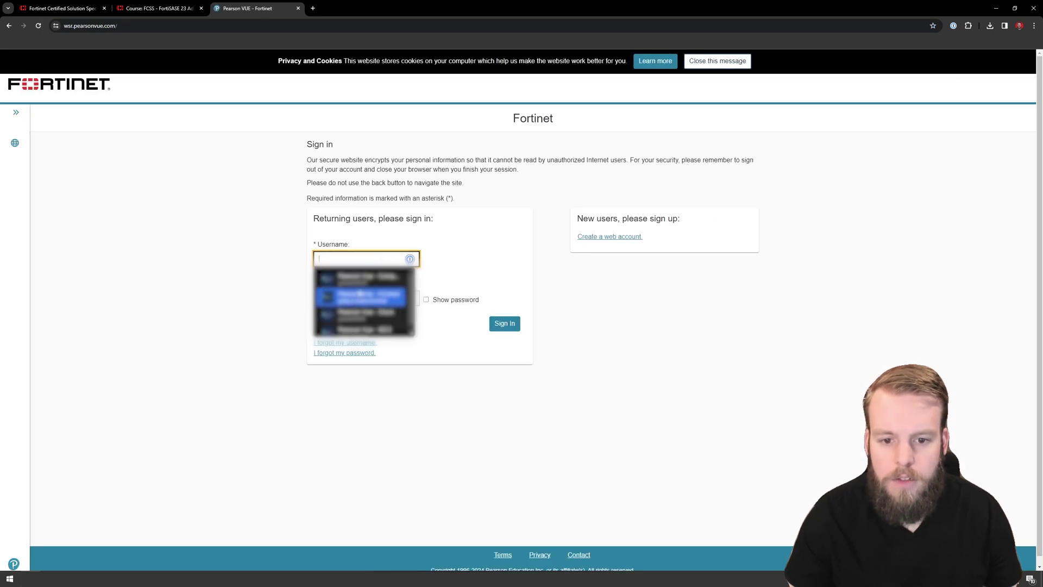
pyautogui.click(357, 305)
pyautogui.click(500, 324)
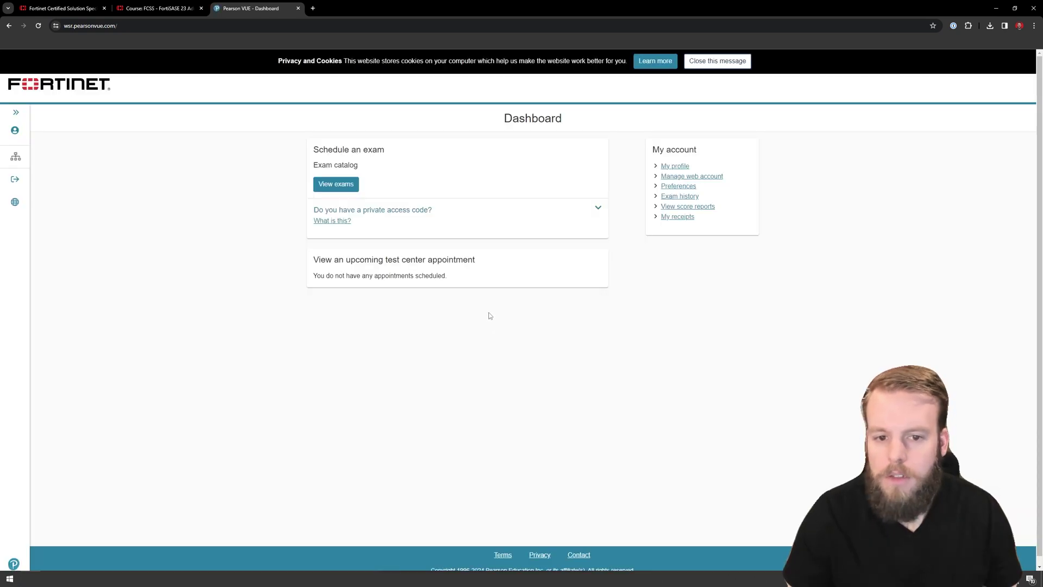
# - Search the exam catalog for 'sase' and open the options for FCSS_SASE_AD-23
pyautogui.click(334, 187)
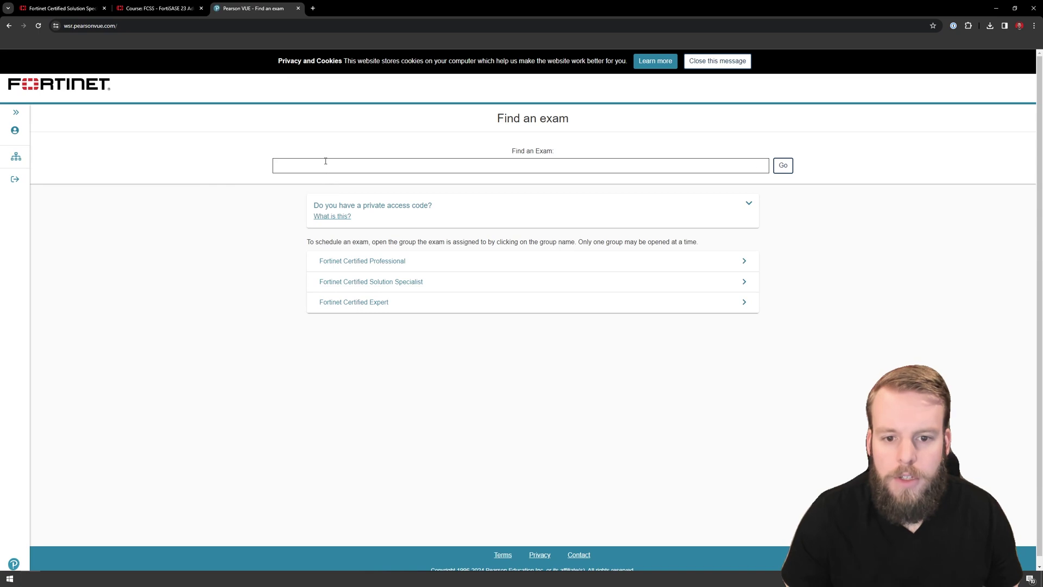
pyautogui.click(325, 162)
pyautogui.write('sase')
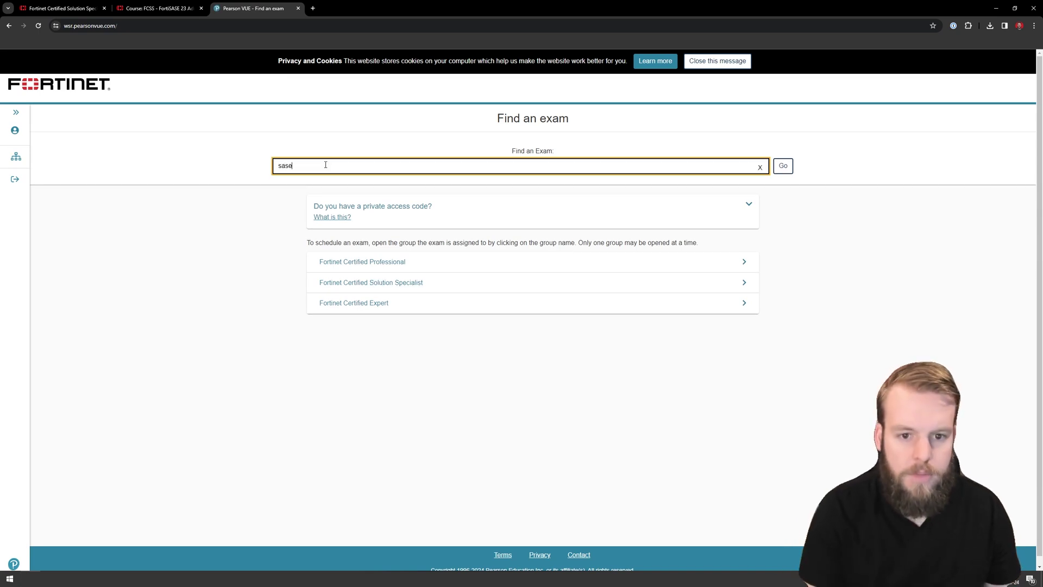
pyautogui.click(326, 180)
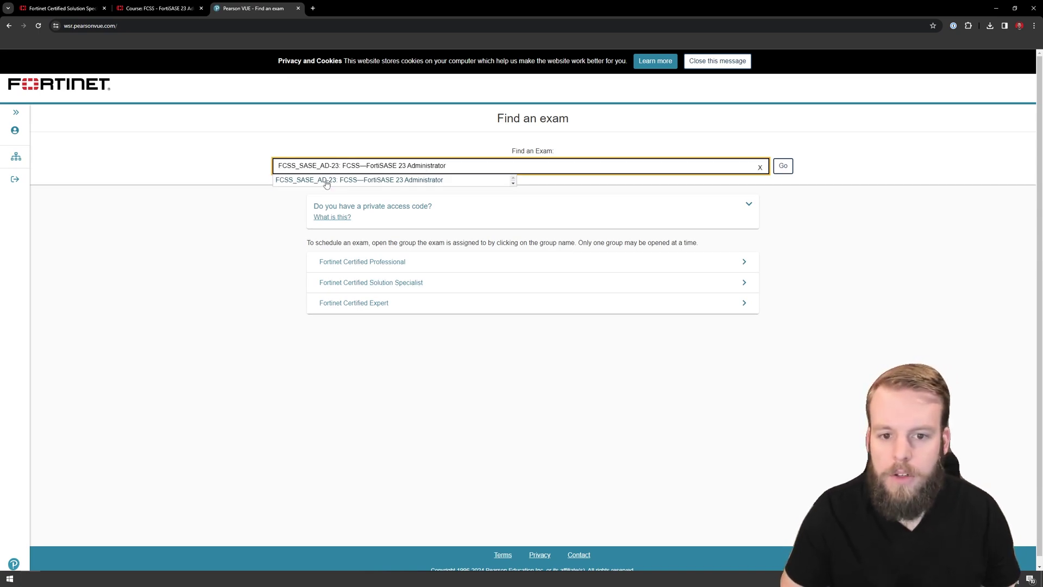
pyautogui.click(786, 166)
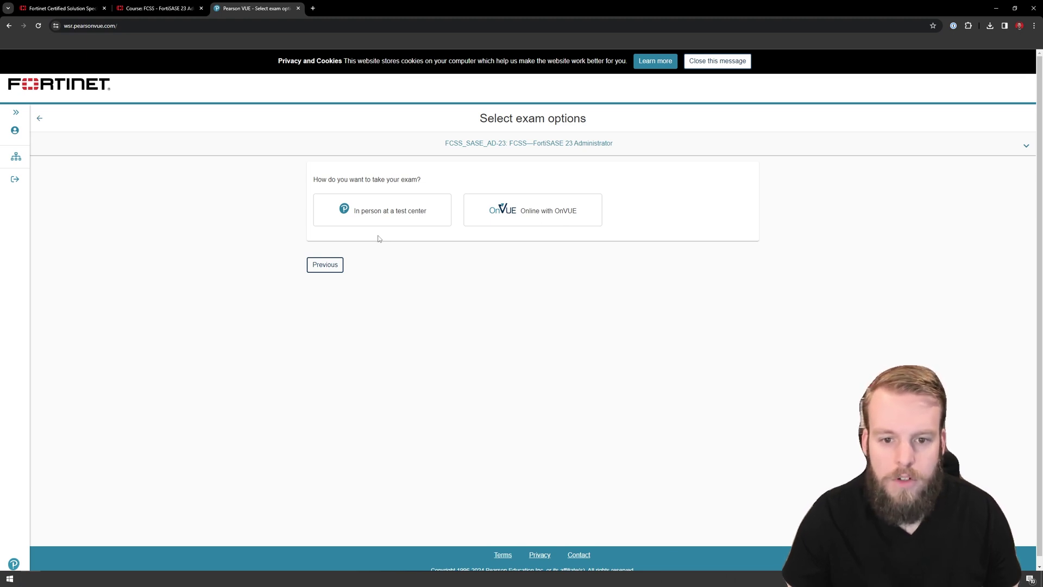
# - Select 'In person at a test center' as the delivery option for the FortiSASE exam
pyautogui.click(380, 207)
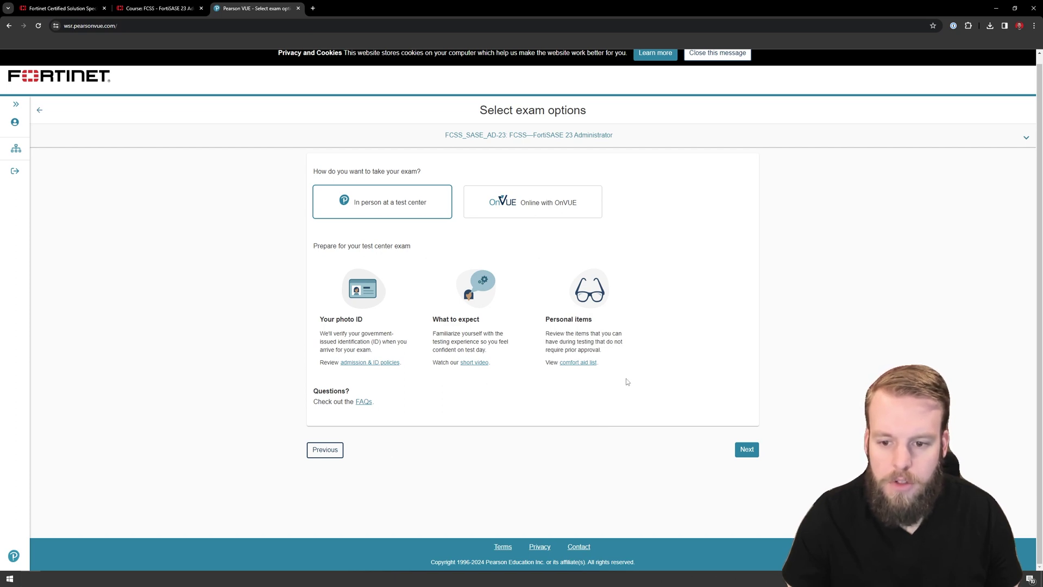
# - Fill in company Fortinet, relationship Other and both email fields, then submit the form
pyautogui.click(740, 451)
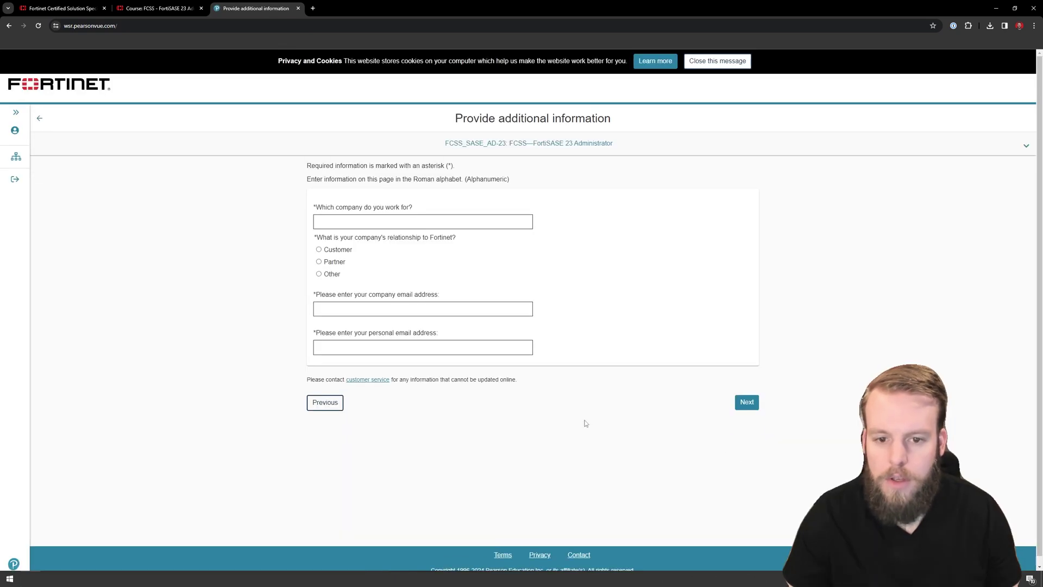
pyautogui.click(462, 224)
pyautogui.write('Fortinet')
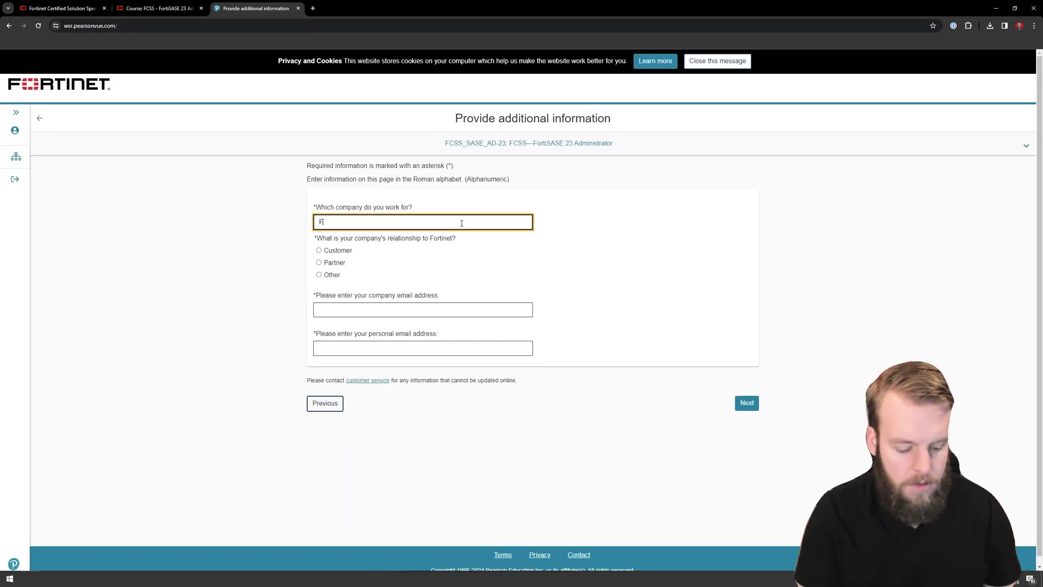
pyautogui.press('Tab')
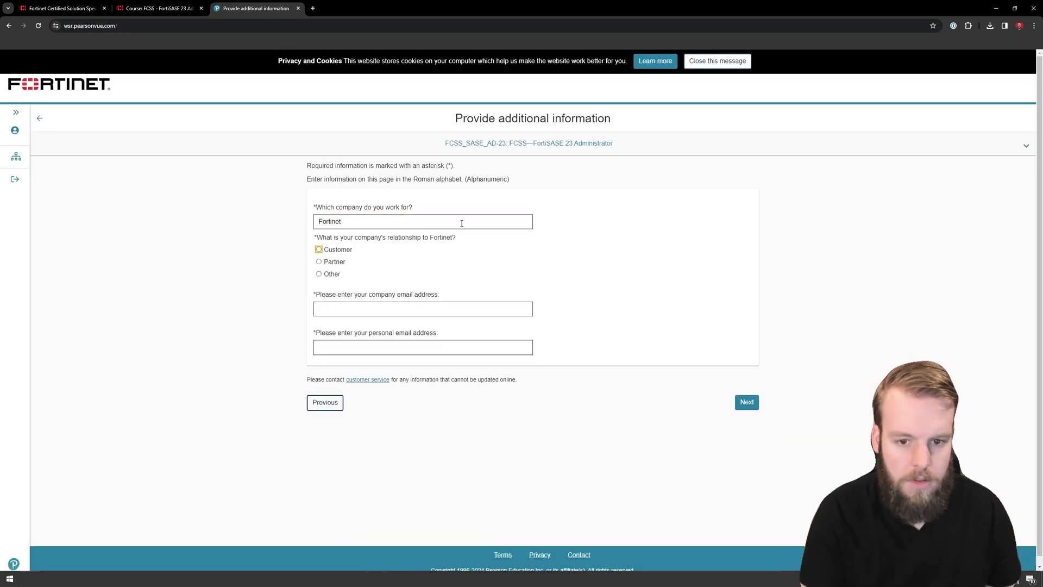
pyautogui.click(319, 274)
pyautogui.click(327, 309)
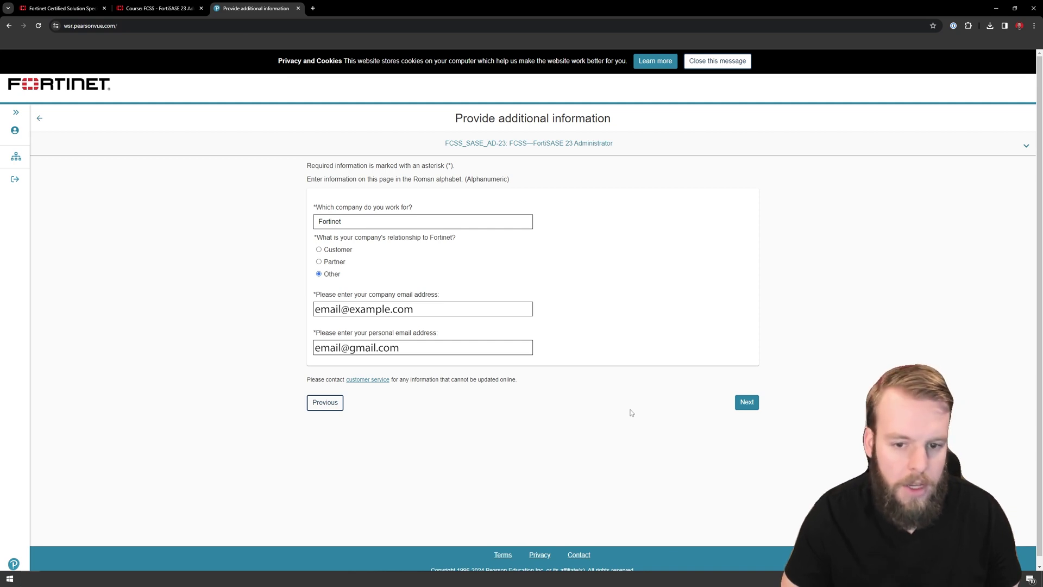
pyautogui.click(748, 403)
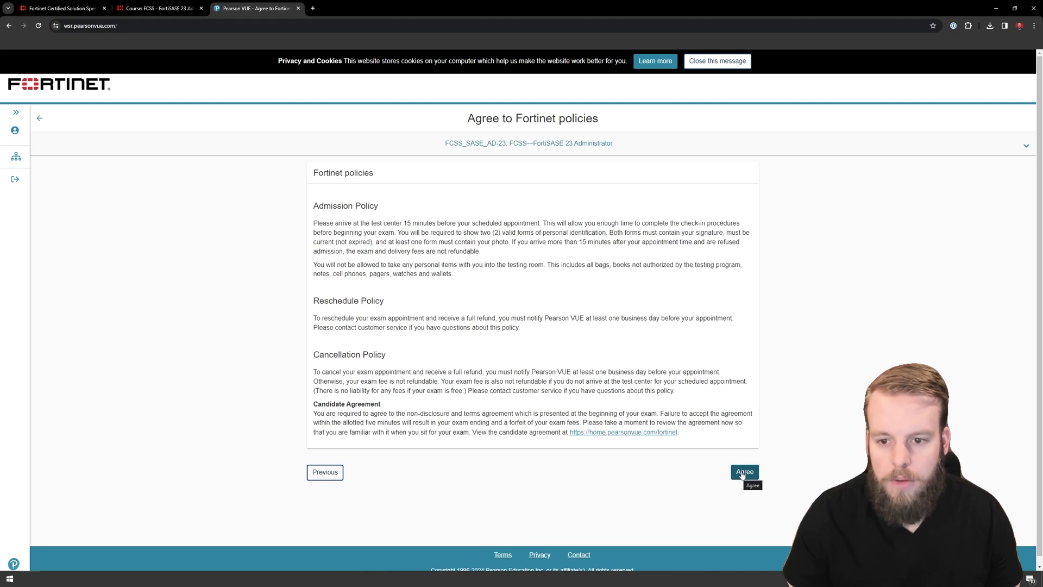
# - Agree to the Fortinet policies and tick the first test center in the nearby results
pyautogui.click(742, 476)
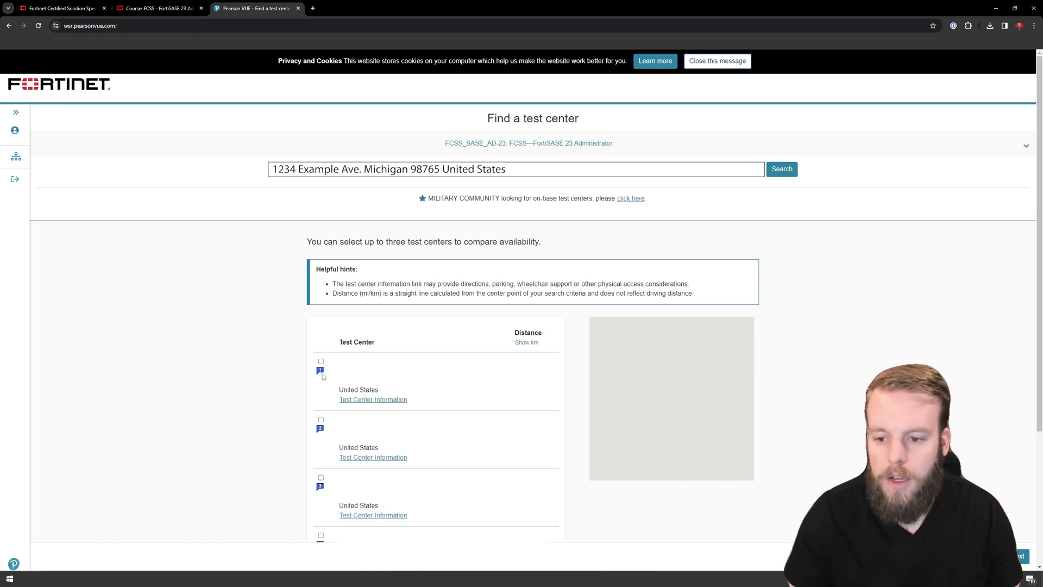
pyautogui.click(321, 361)
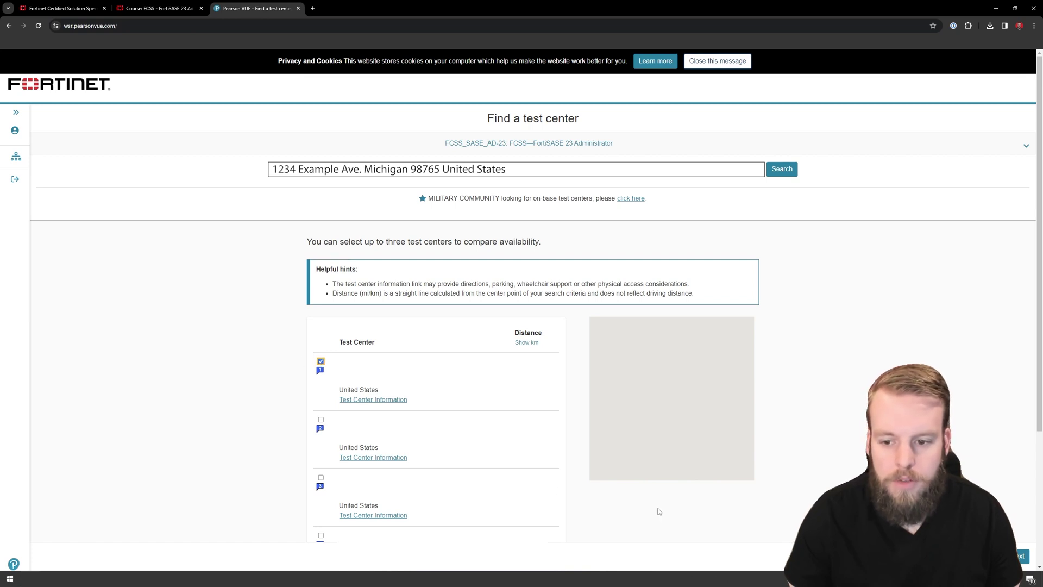
pyautogui.scroll(-3, 846, 456)
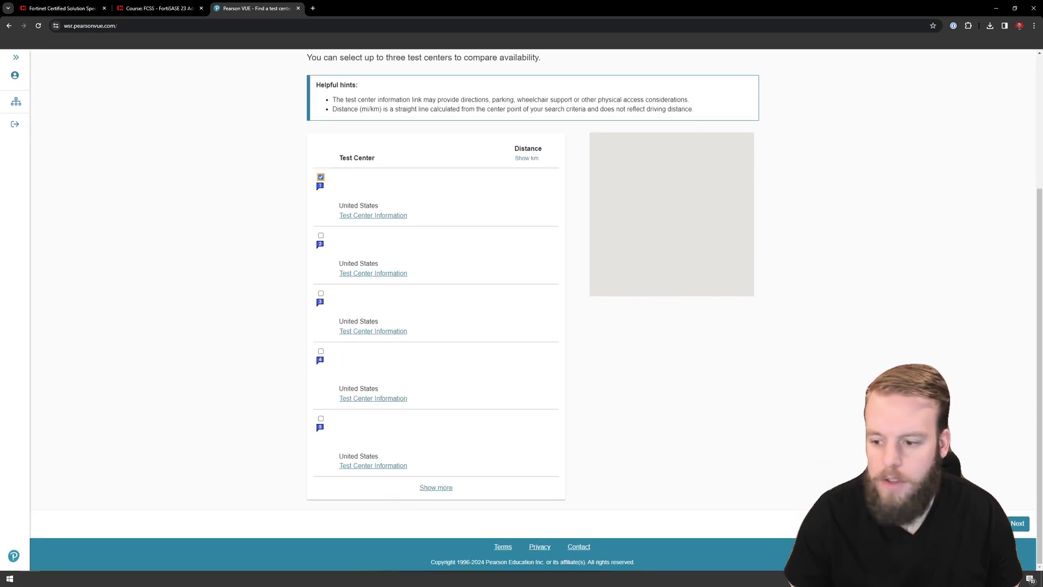
# - Continue to the appointment calendar and pick Thursday, February 15, 2024 as the exam date
pyautogui.click(1018, 524)
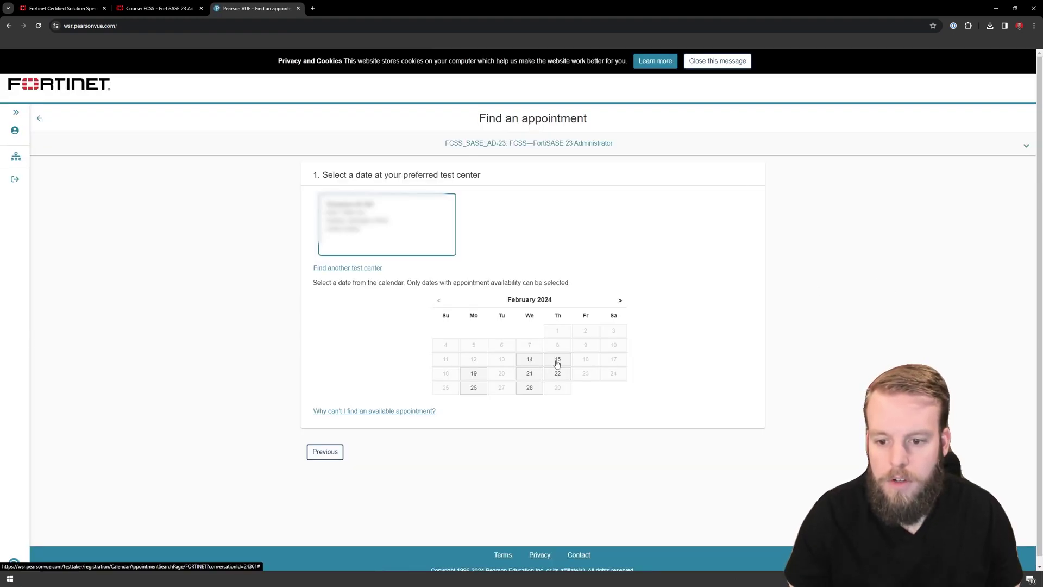
pyautogui.click(557, 361)
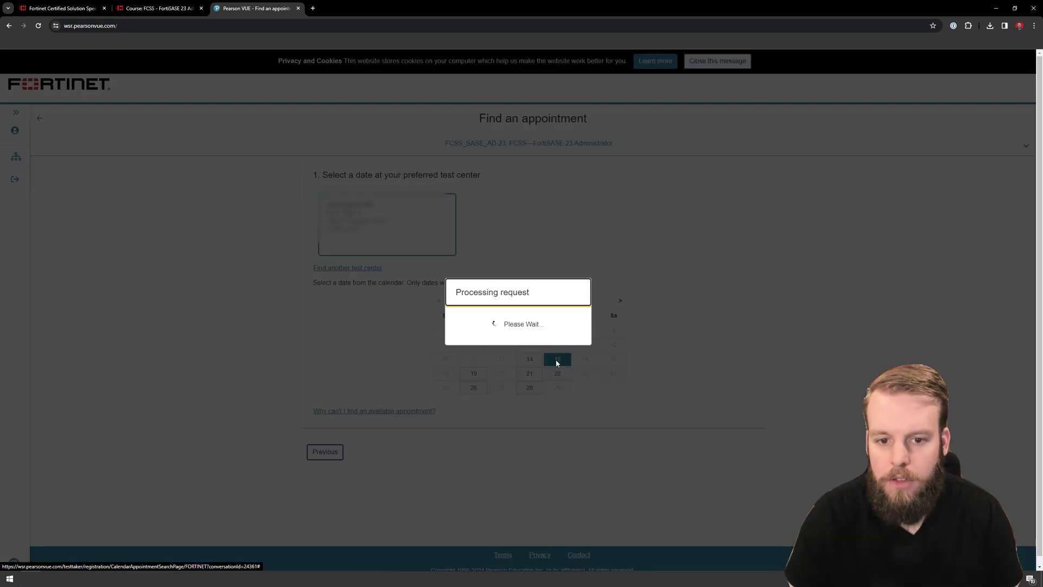
pyautogui.scroll(-2, 829, 338)
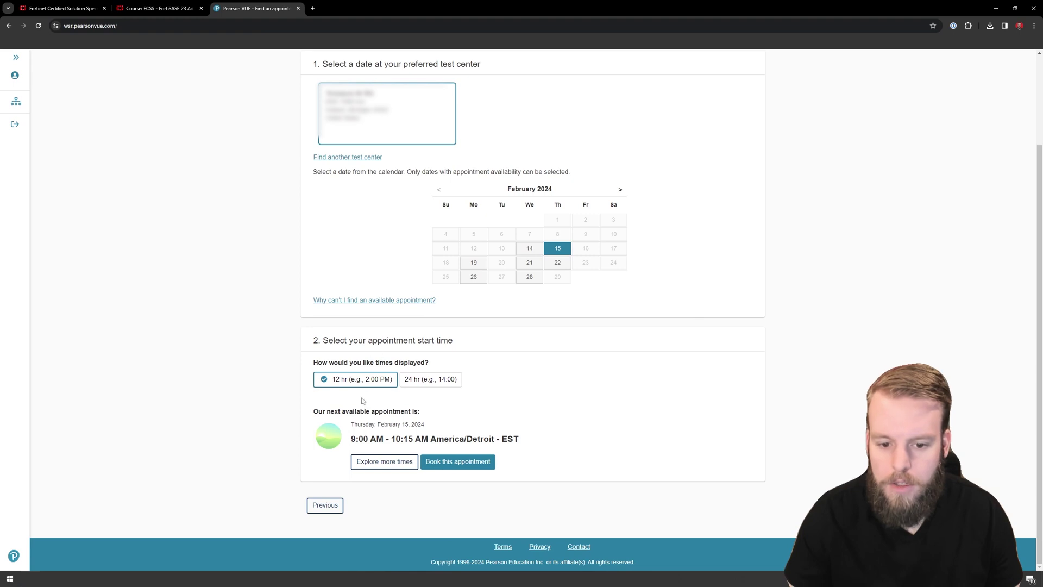
# - Book the 9:00 AM EST start on February 15 after expanding all time ranges
pyautogui.click(381, 463)
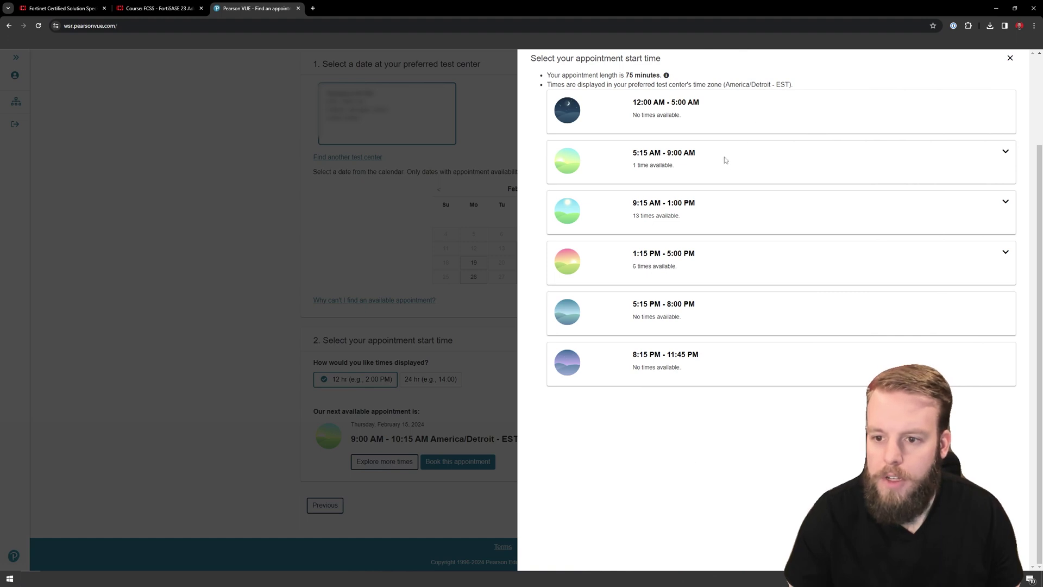
pyautogui.click(725, 159)
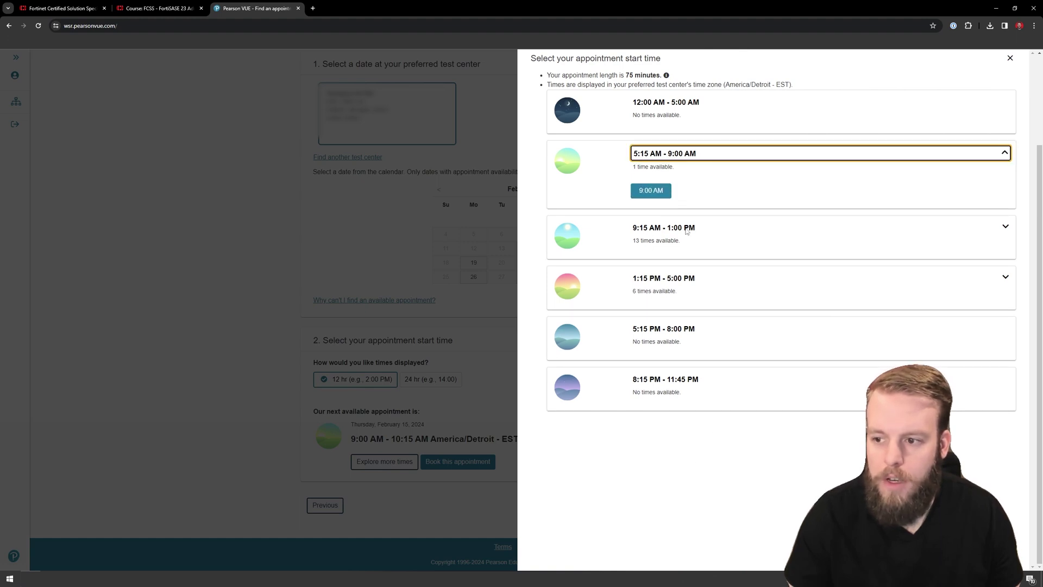
pyautogui.click(686, 231)
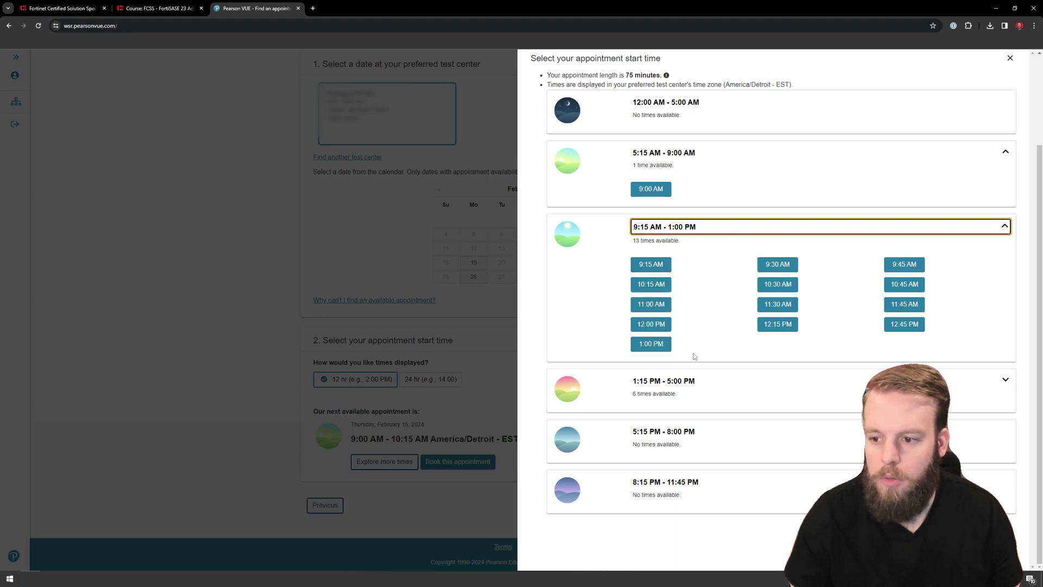
pyautogui.click(711, 381)
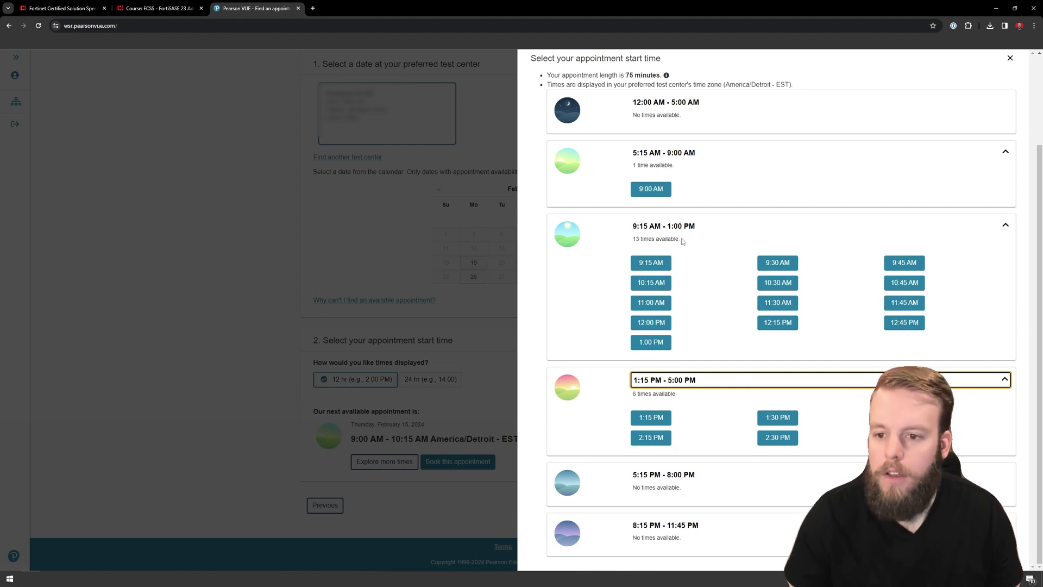
pyautogui.click(651, 189)
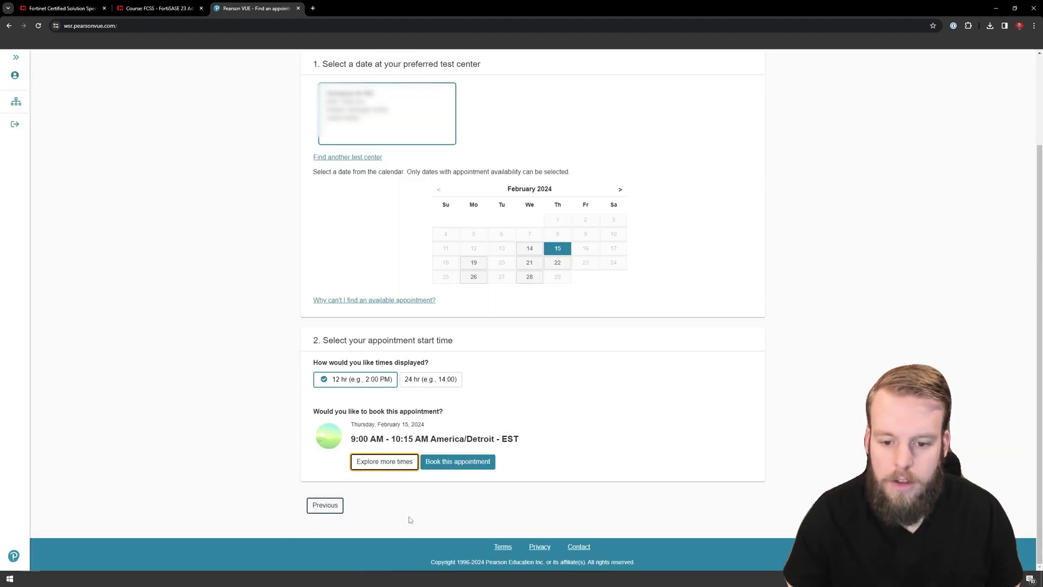
pyautogui.click(476, 466)
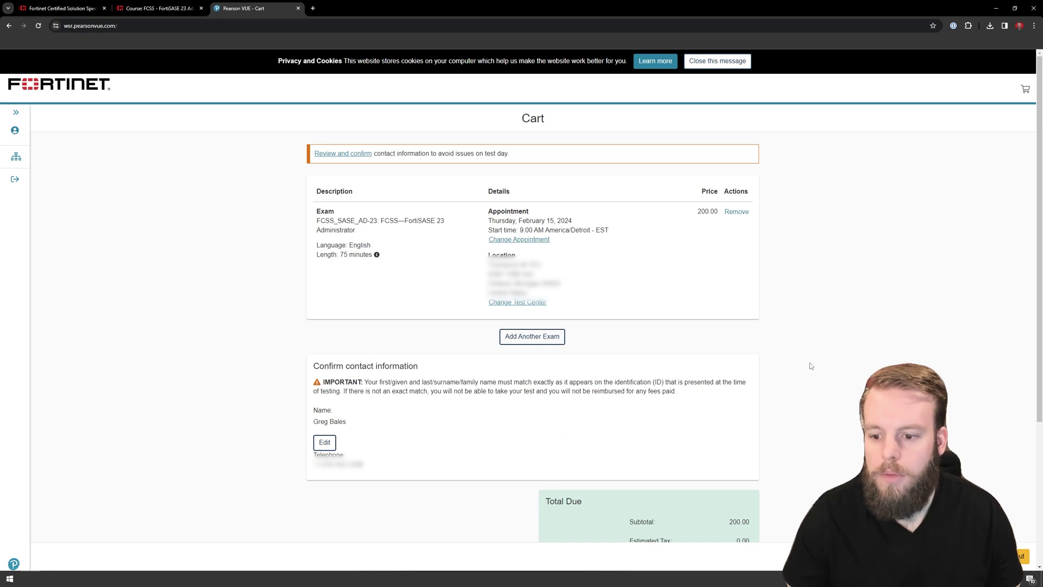
# - Scroll down the cart to review the USD 200.00 total with 0.00 estimated tax
pyautogui.scroll(-4, 811, 366)
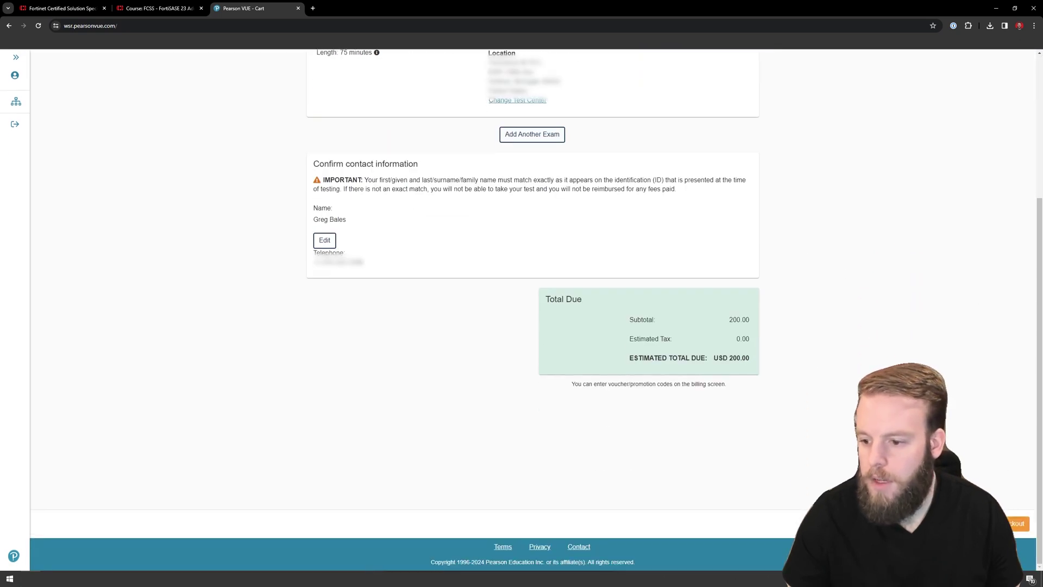
# - Move to payment and apply the $200 Fortinet Certification Exams voucher code, bringing the total to USD 0.00
pyautogui.click(1016, 523)
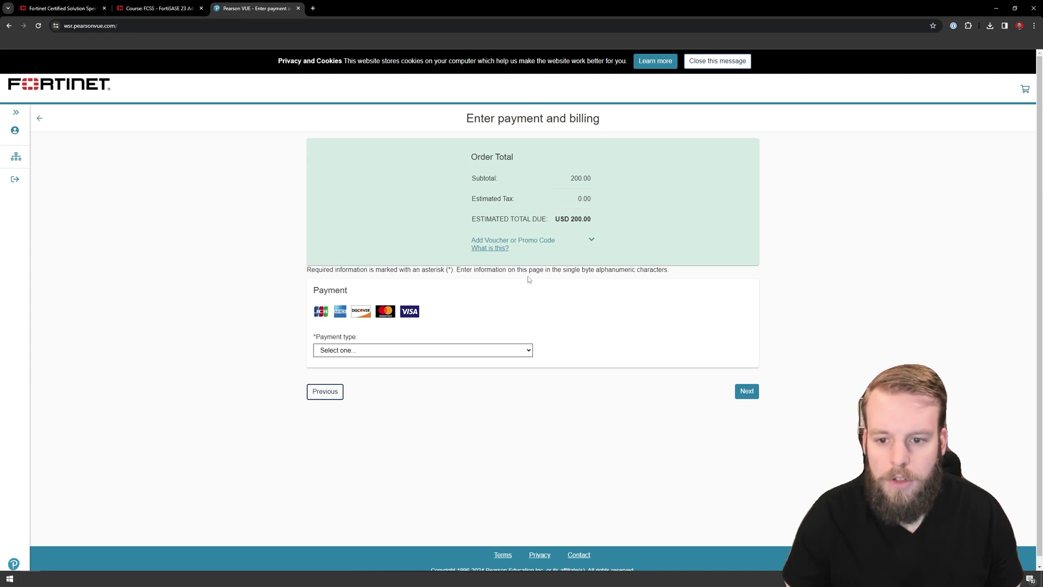
pyautogui.click(592, 242)
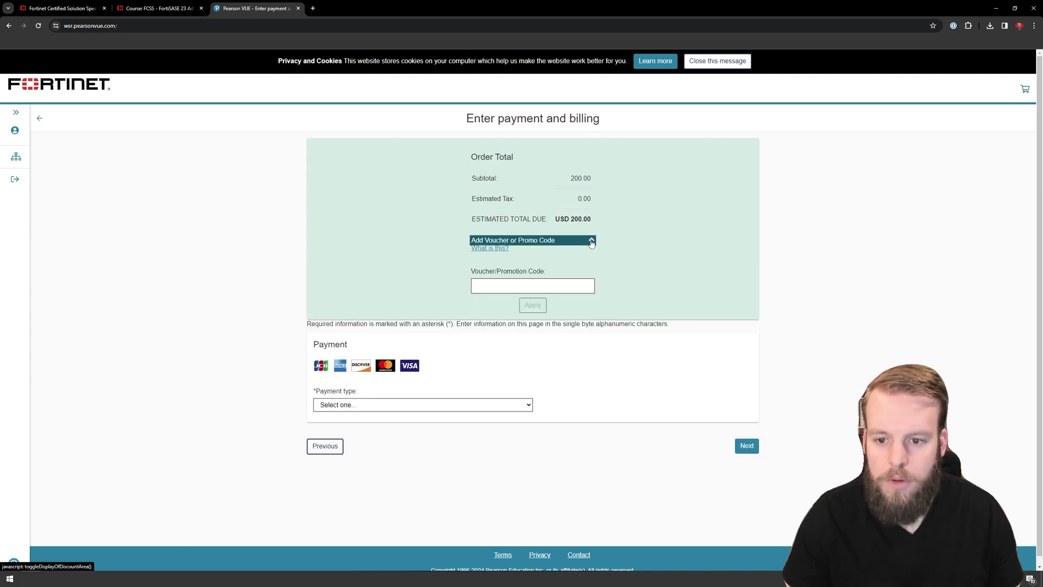
pyautogui.click(569, 286)
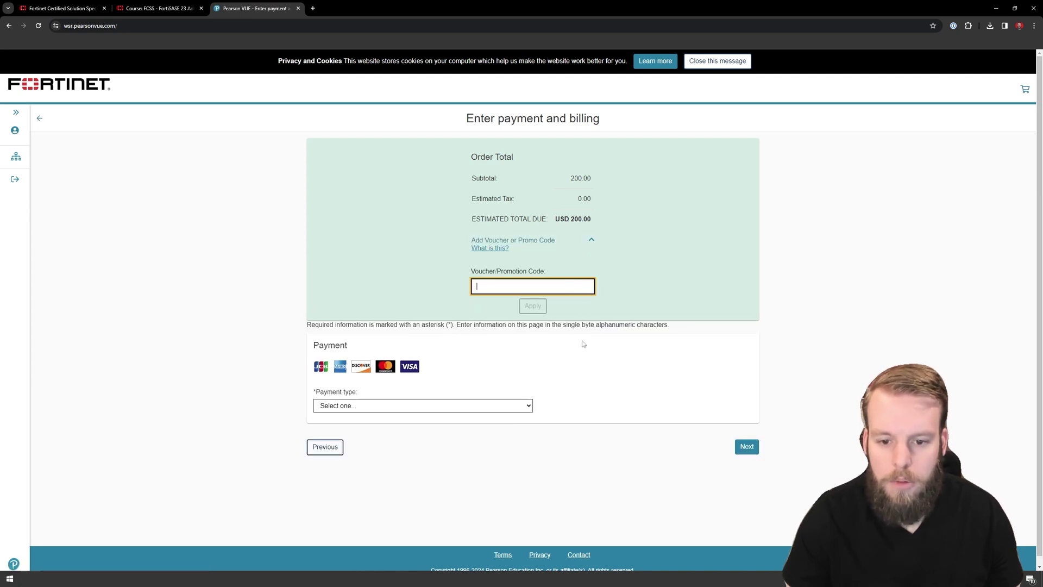
pyautogui.click(485, 411)
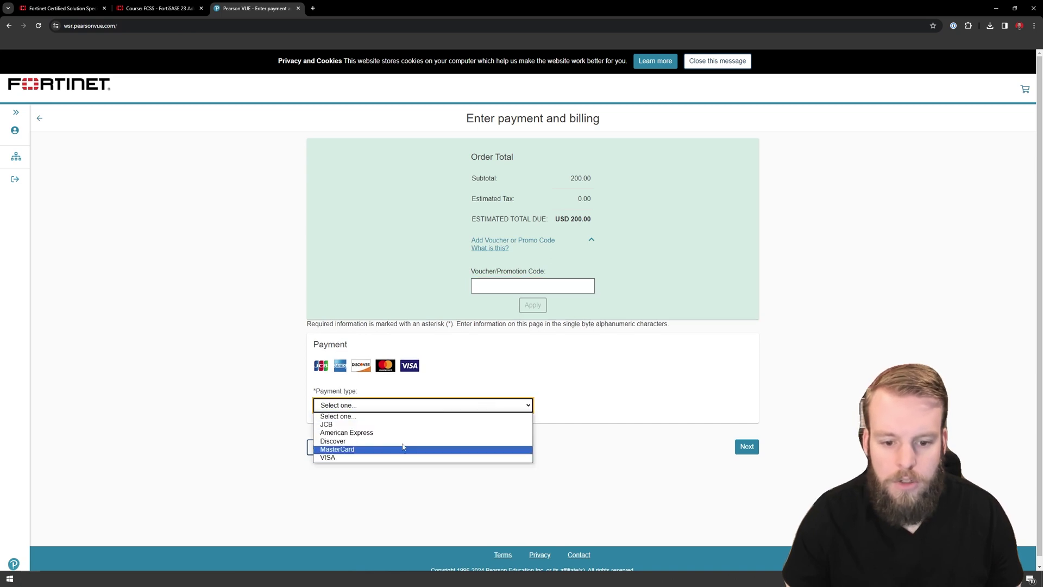
pyautogui.click(431, 407)
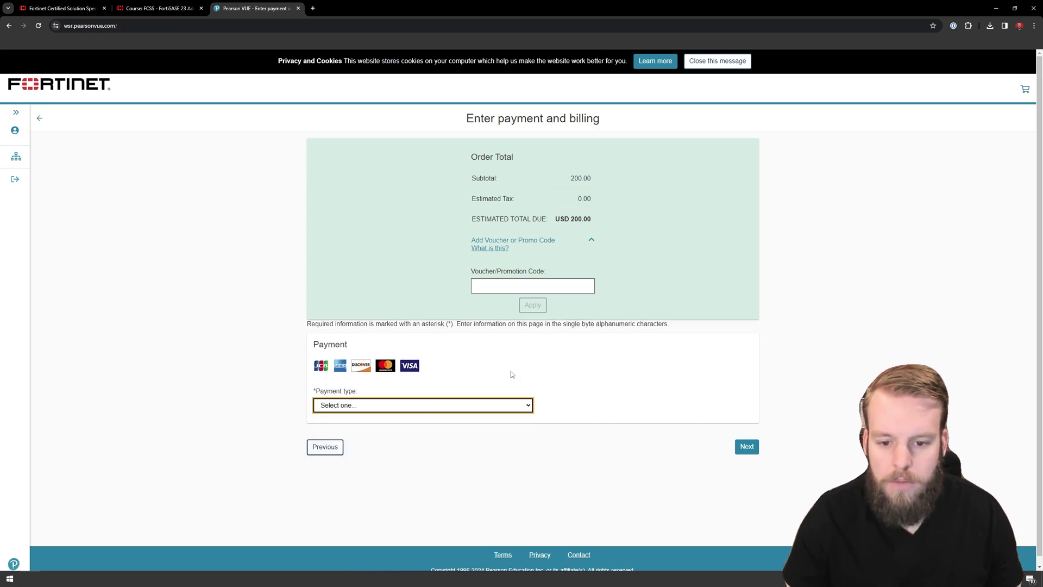
pyautogui.click(565, 288)
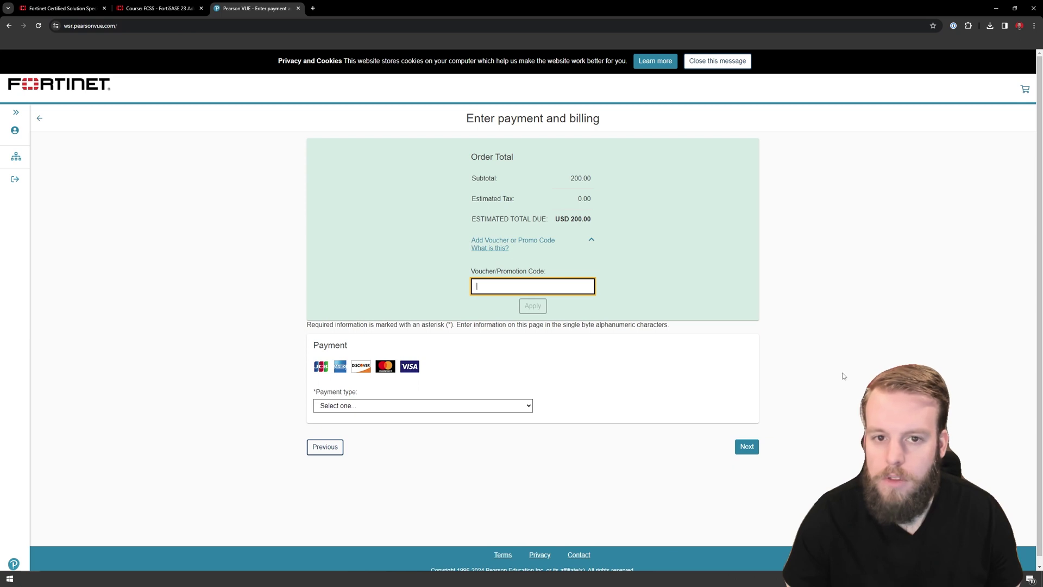
pyautogui.hotkey('ctrl', 'v')
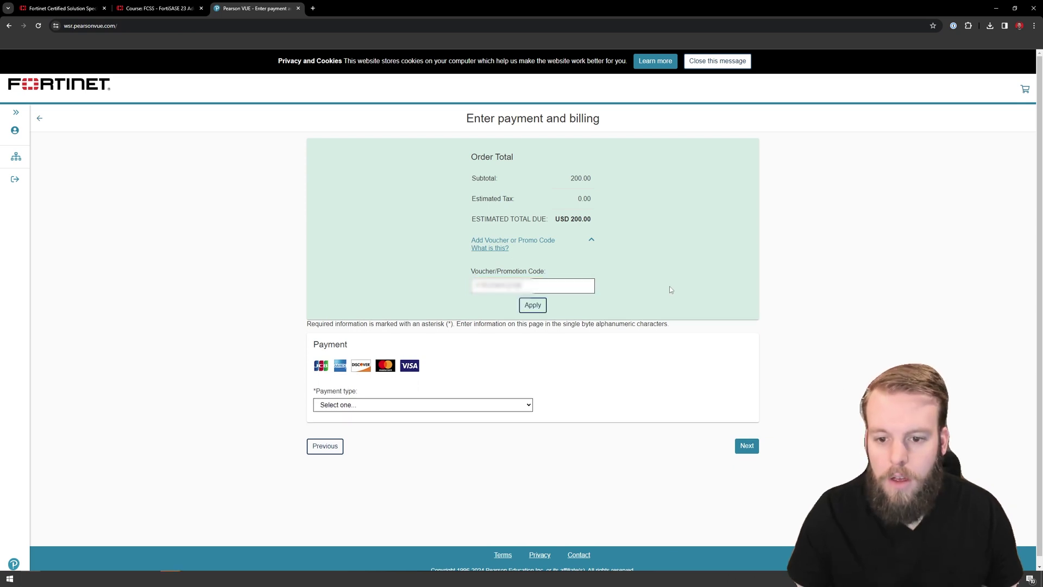
pyautogui.click(670, 286)
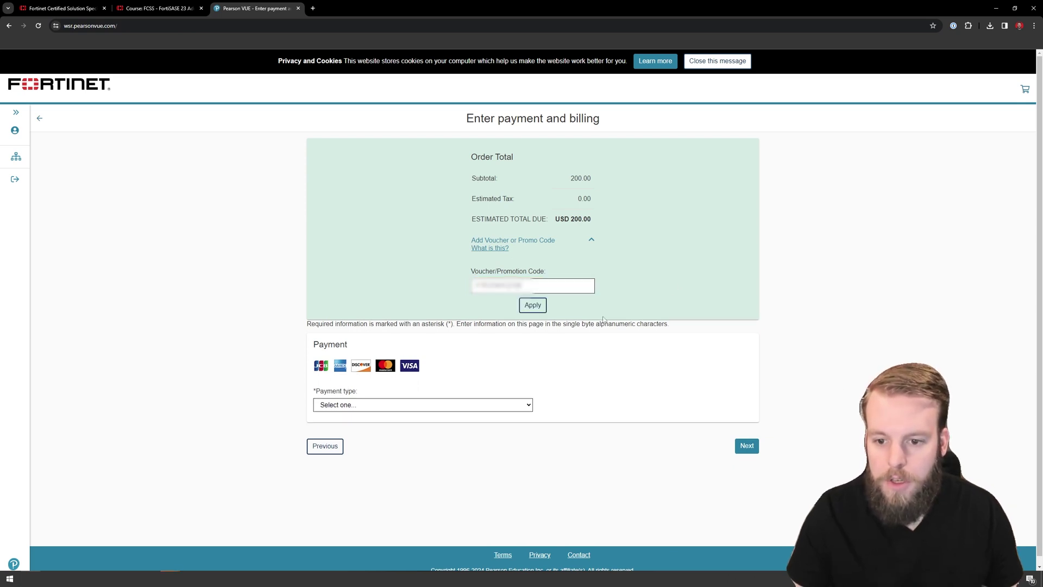
pyautogui.click(534, 306)
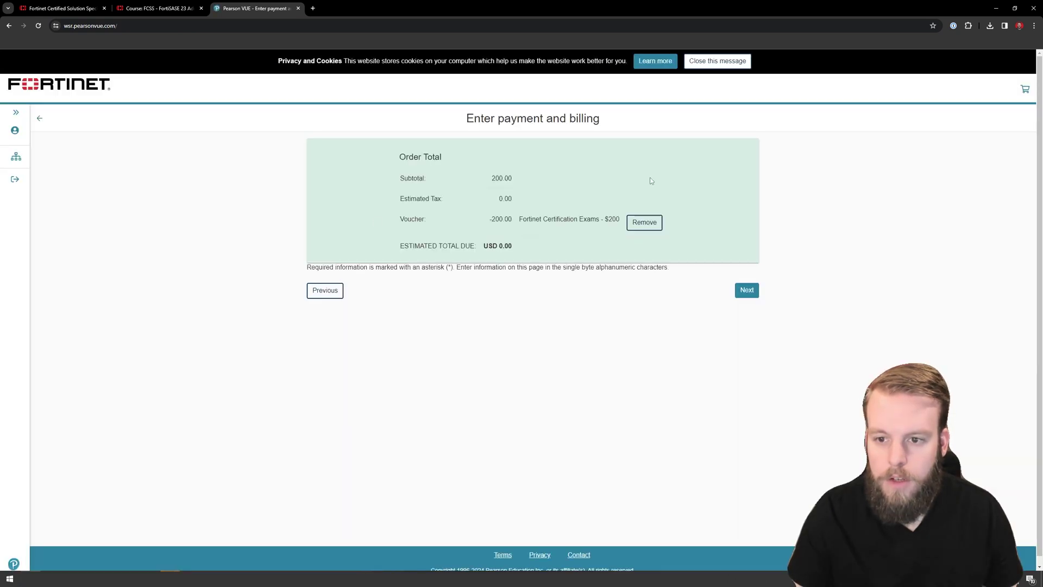
# - Submit the order to book the FortiSASE 23 exam for February 15, 9:00 AM
pyautogui.click(746, 292)
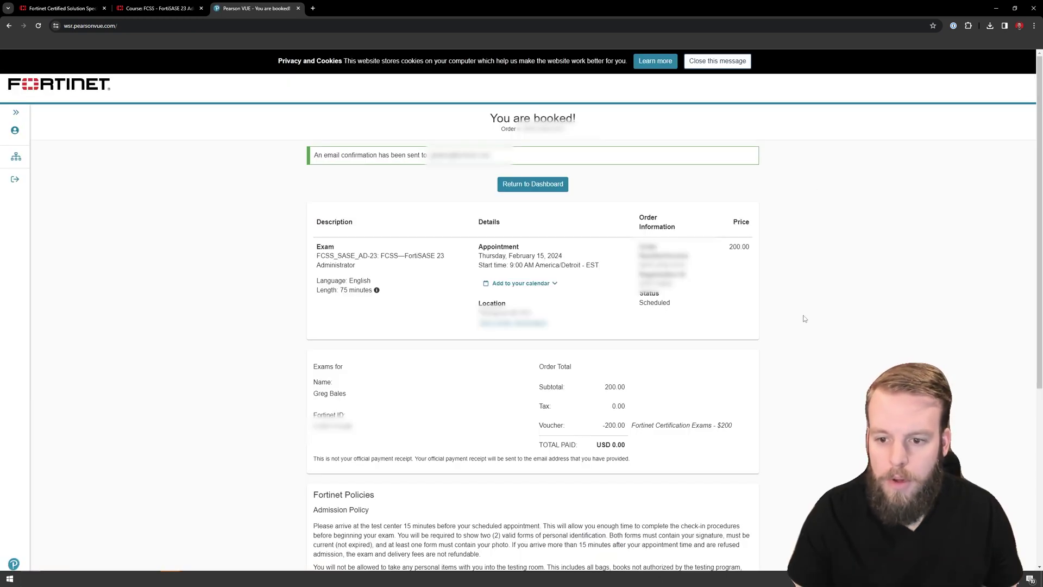
pyautogui.click(549, 289)
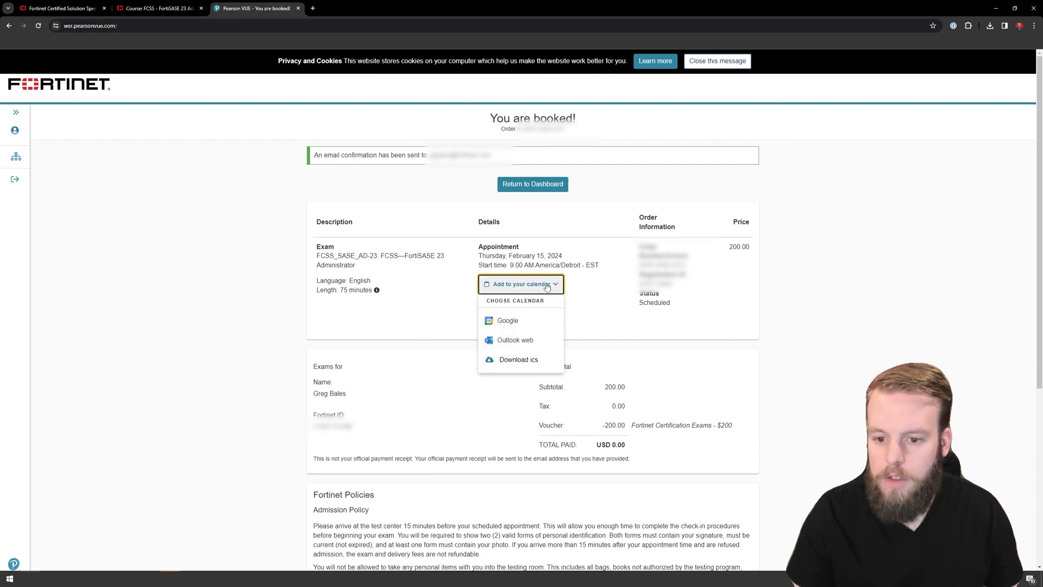
# - Send the FCSS_SASE_AD-23 exam to Google Calendar as a Feb 15, 9:00–10:15am event, then close it
pyautogui.click(508, 321)
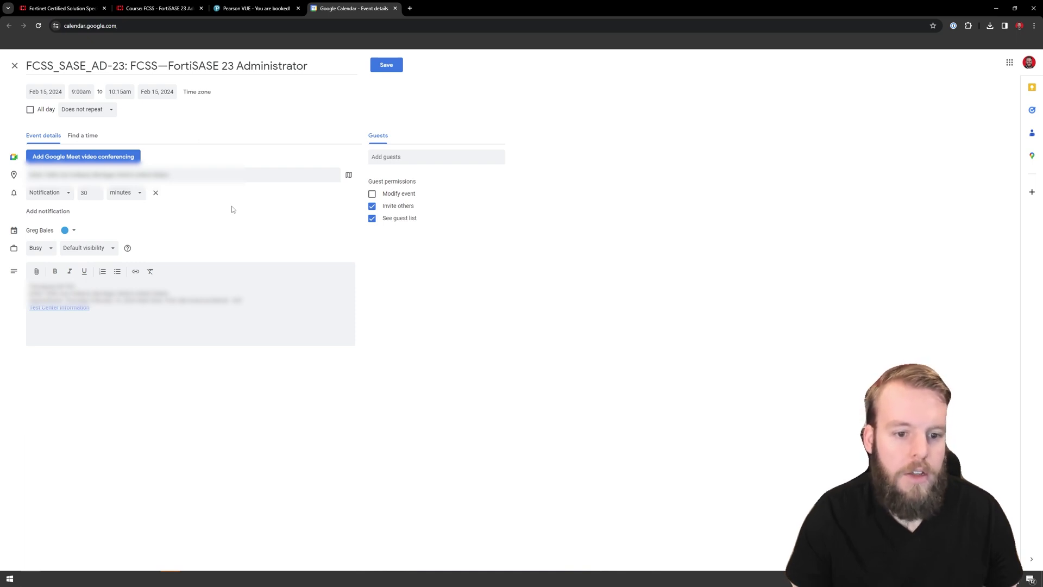
pyautogui.click(386, 65)
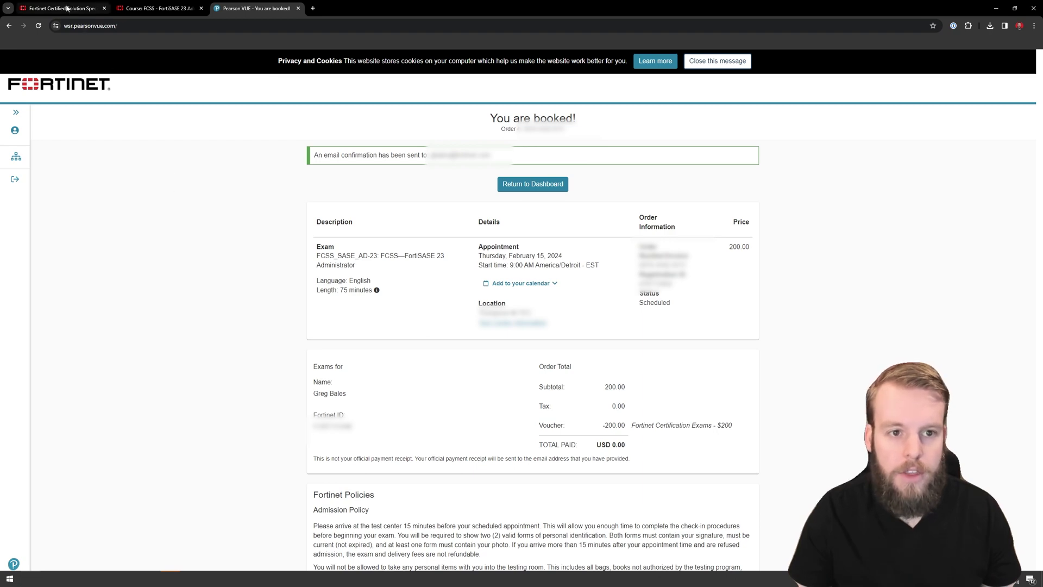
# - Return to the FortiSASE 23 course page and scroll to its Administrator Sample Questions module
pyautogui.click(157, 8)
pyautogui.scroll(-2, 141, 282)
pyautogui.scroll(-20, 140, 282)
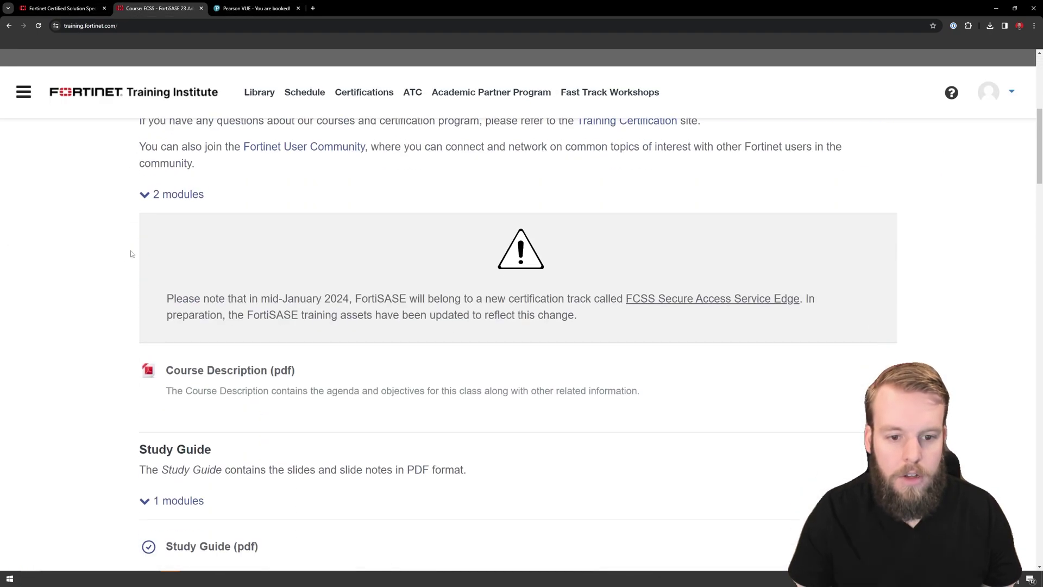
pyautogui.scroll(-3, 91, 250)
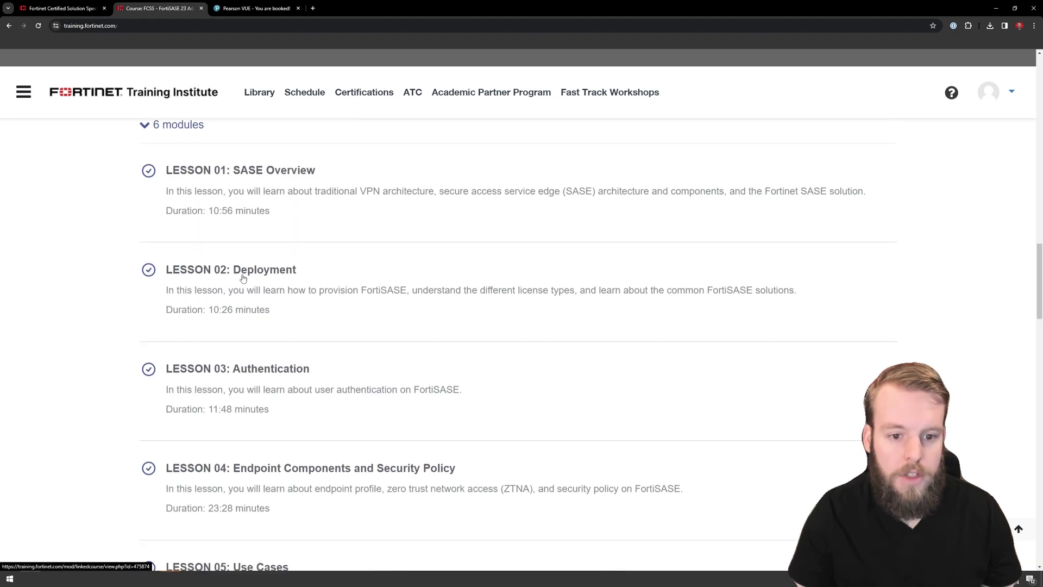
pyautogui.scroll(-2, 243, 278)
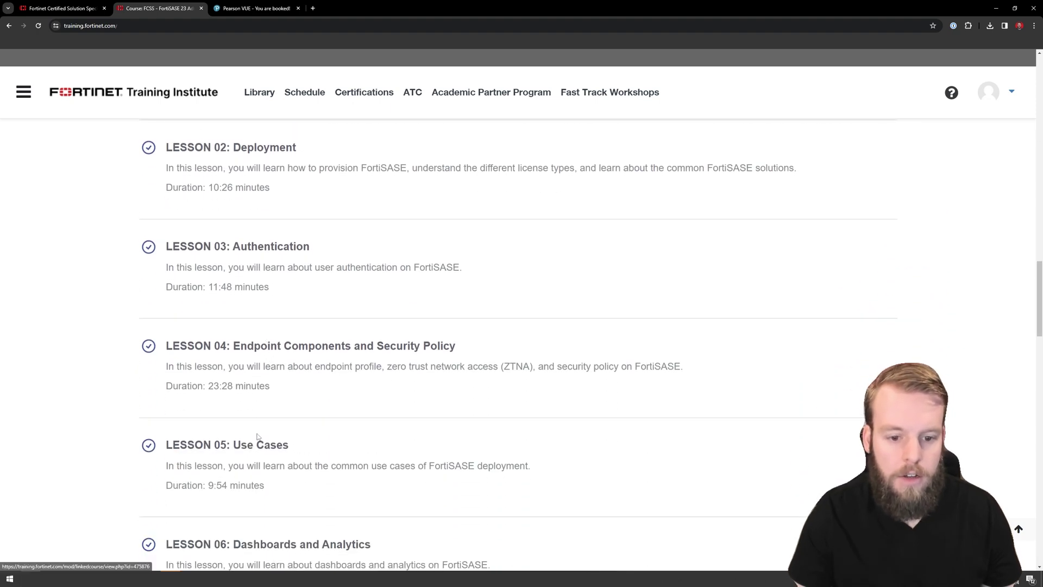
pyautogui.scroll(-2, 256, 440)
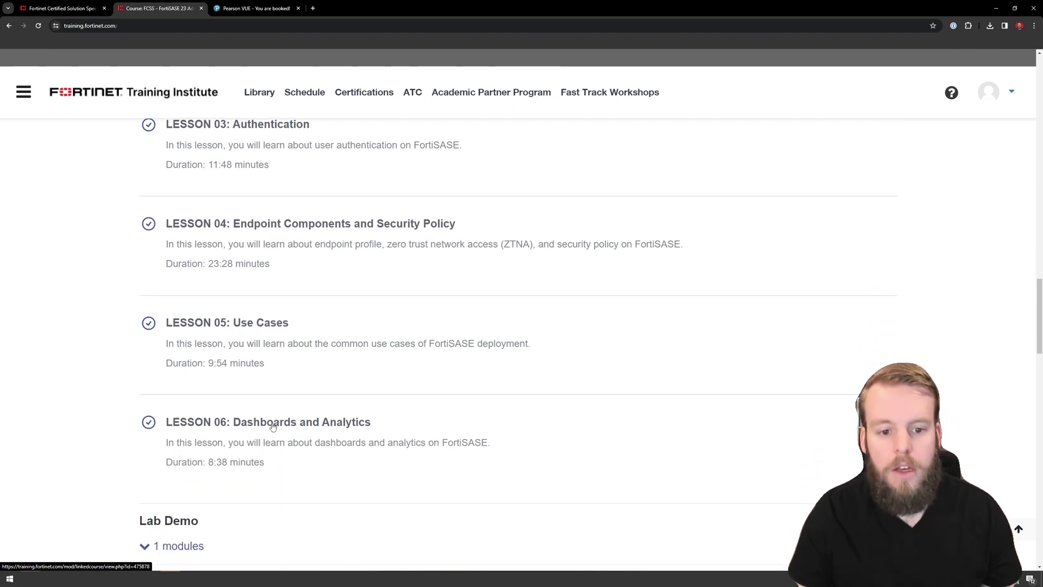
pyautogui.scroll(1, 271, 426)
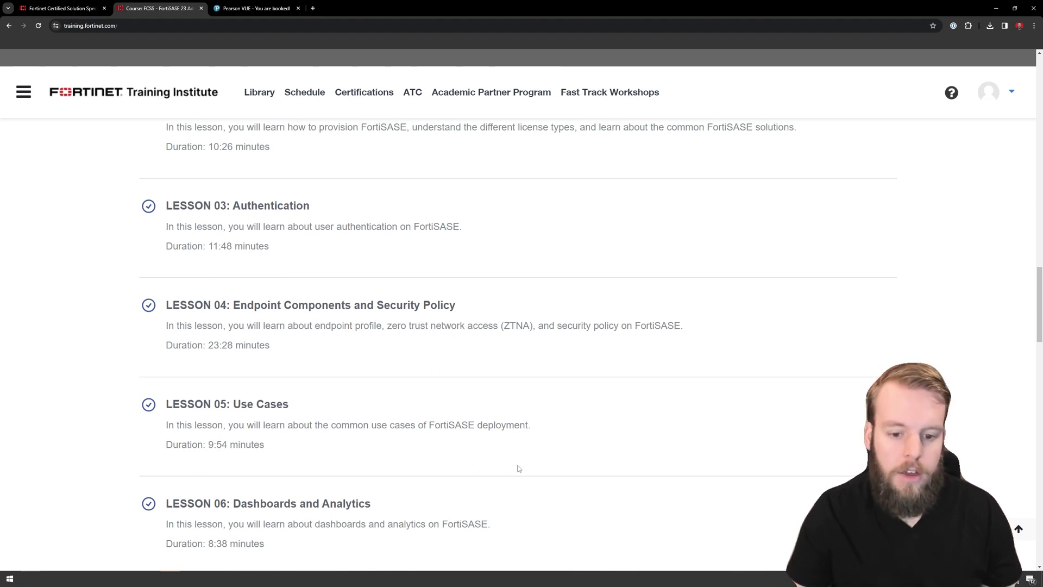
pyautogui.scroll(-10, 521, 467)
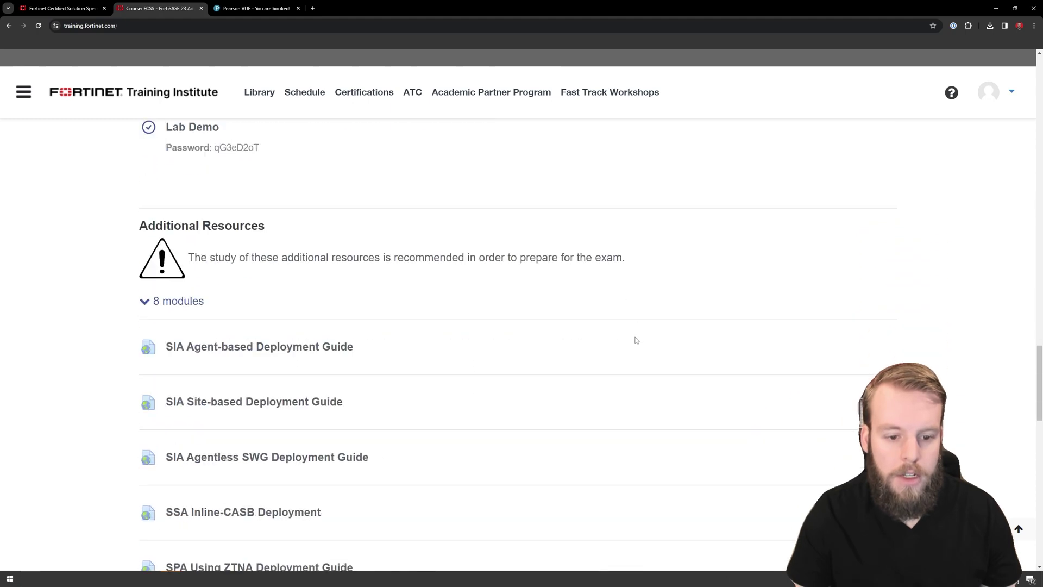
pyautogui.scroll(-15, 636, 340)
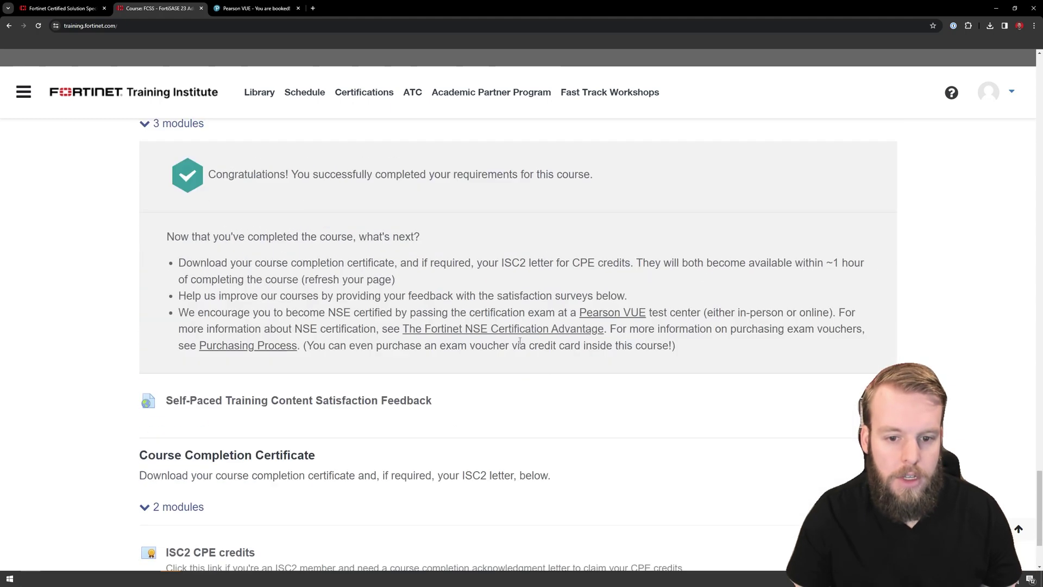
pyautogui.scroll(3, 519, 344)
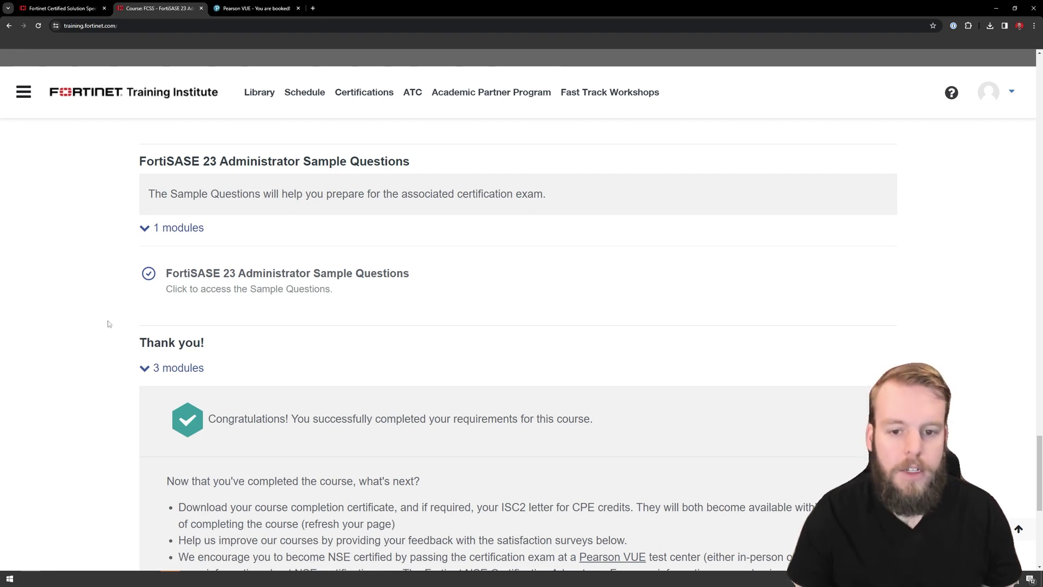
pyautogui.scroll(1, 109, 324)
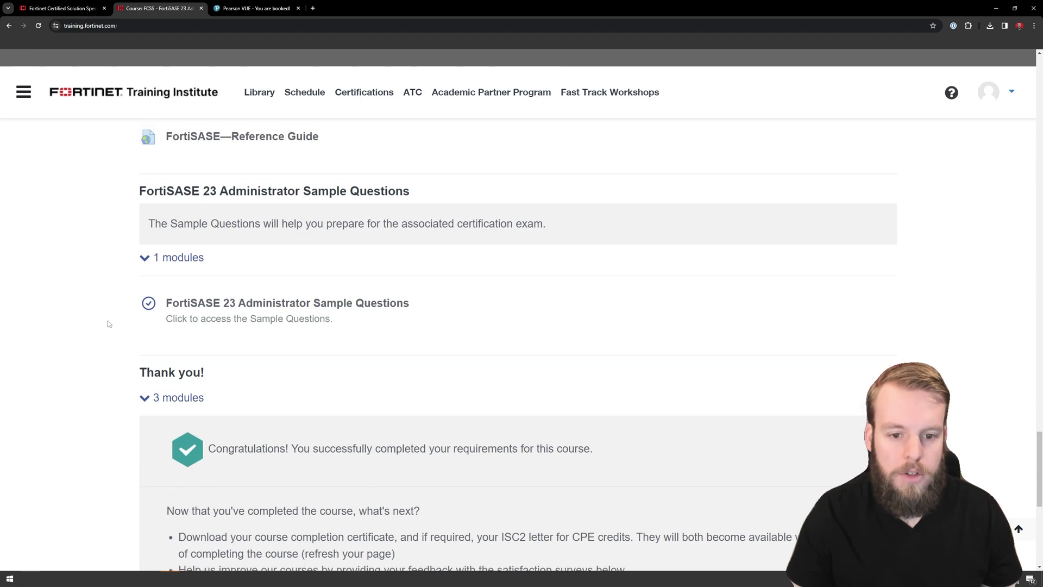